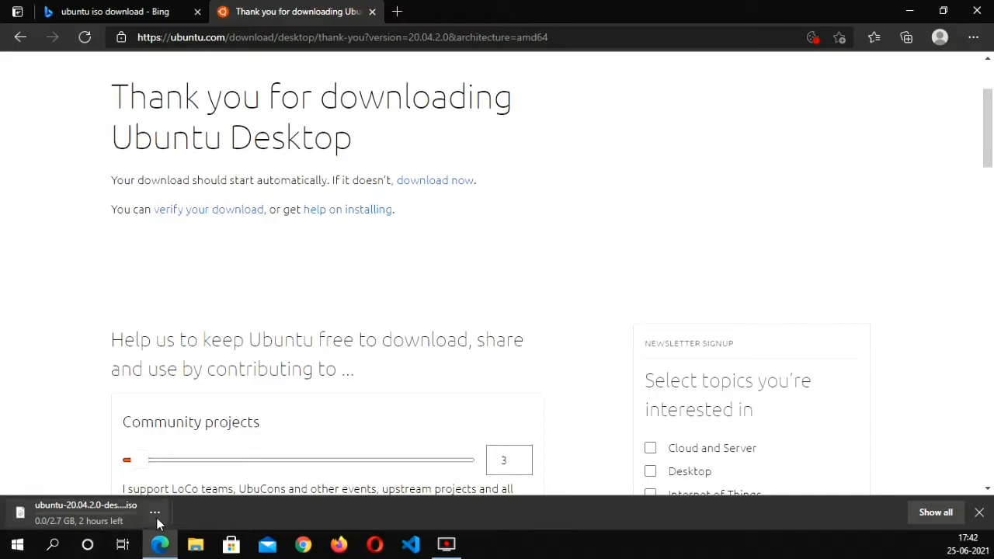
Cancel the running Ubuntu 20.04.2.0 ISO download and close the browser
{"action": "left_click", "coordinate": [214, 481]}
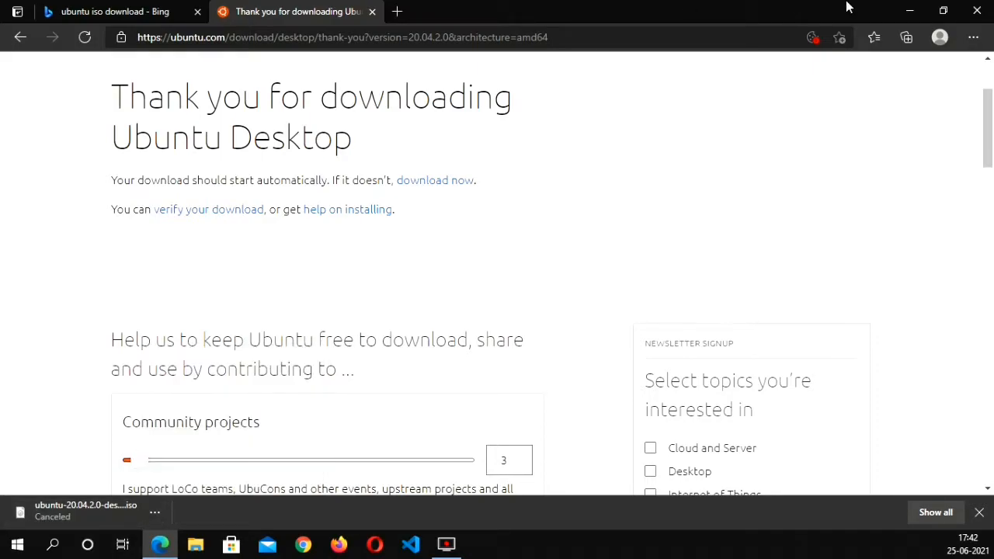
{"action": "left_click", "coordinate": [976, 11]}
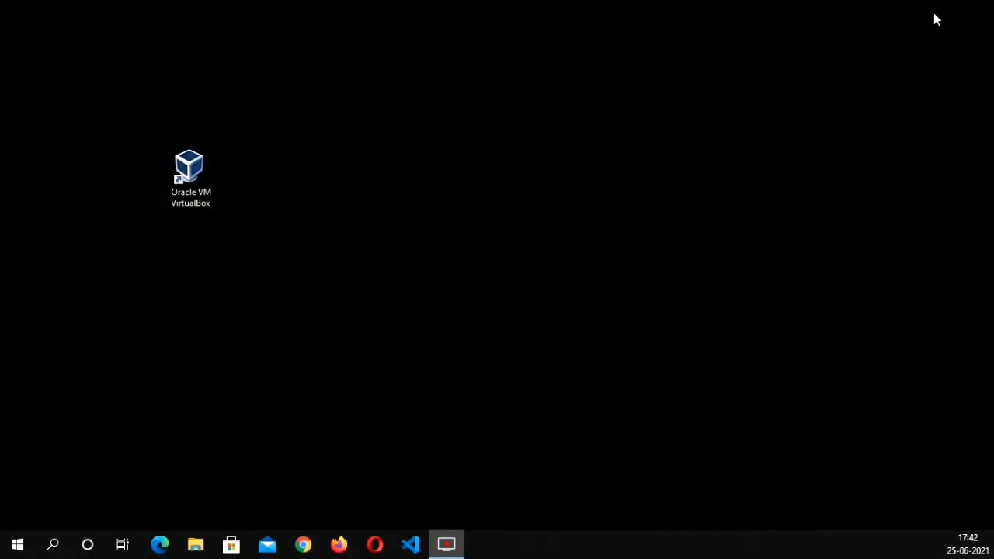
Place the Ubuntu ISO file beside the VirtualBox shortcut on the desktop and open Oracle VM VirtualBox
{"action": "left_click_drag", "start_coordinate": [982, 517], "coordinate": [81, 186]}
{"action": "left_click", "coordinate": [176, 184]}
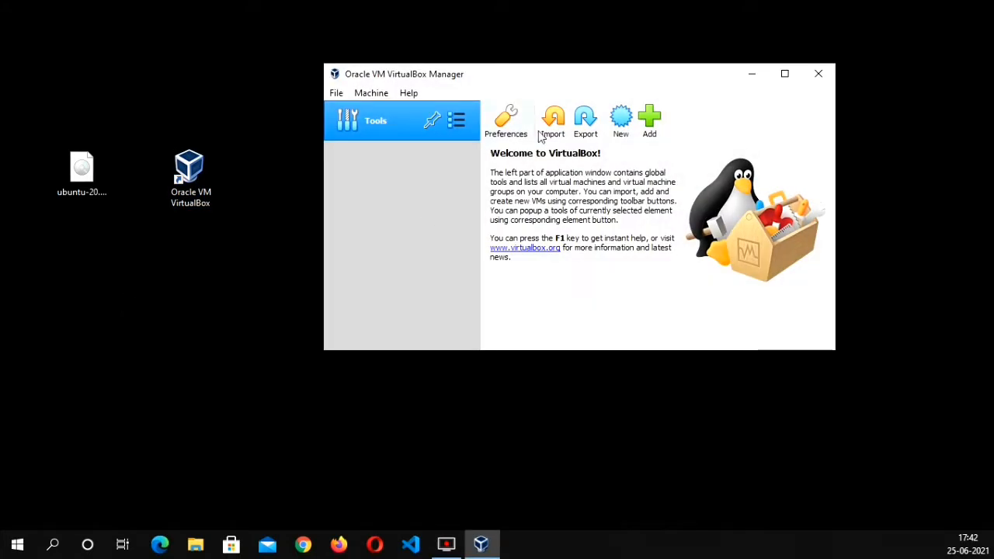
Begin a new virtual machine named Ubuntu with type Linux and version Ubuntu (64-bit)
{"action": "left_click", "coordinate": [627, 124]}
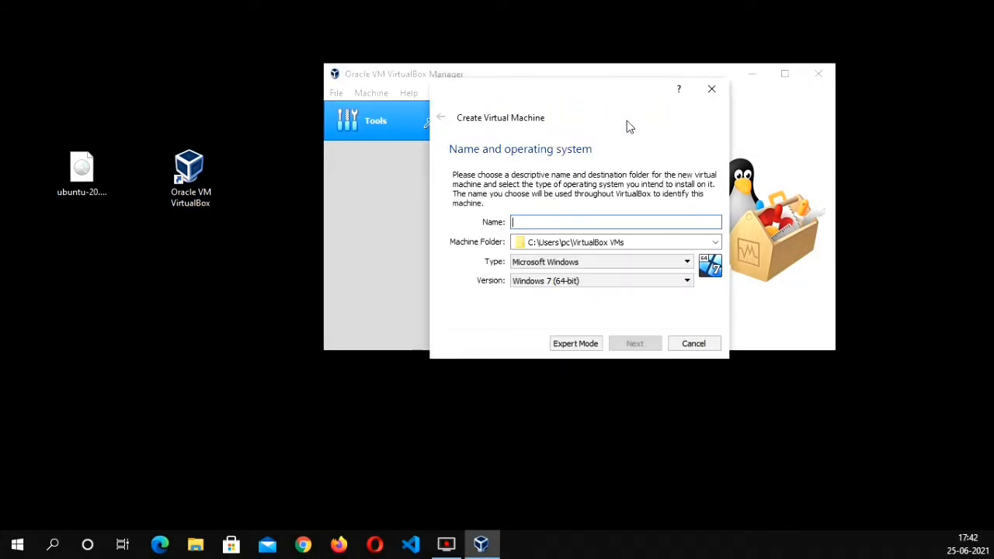
{"action": "type", "text": "Ubuntu"}
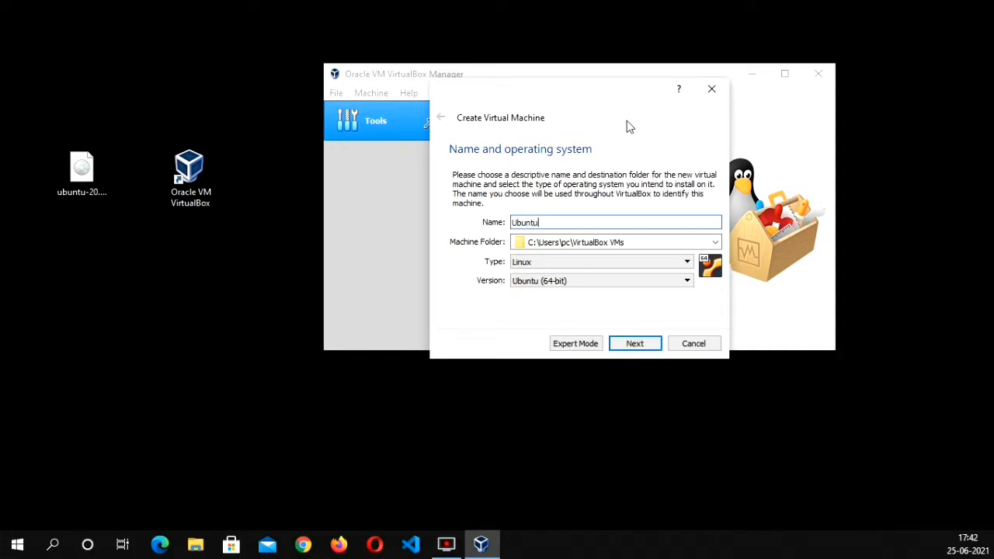
{"action": "left_click", "coordinate": [557, 267]}
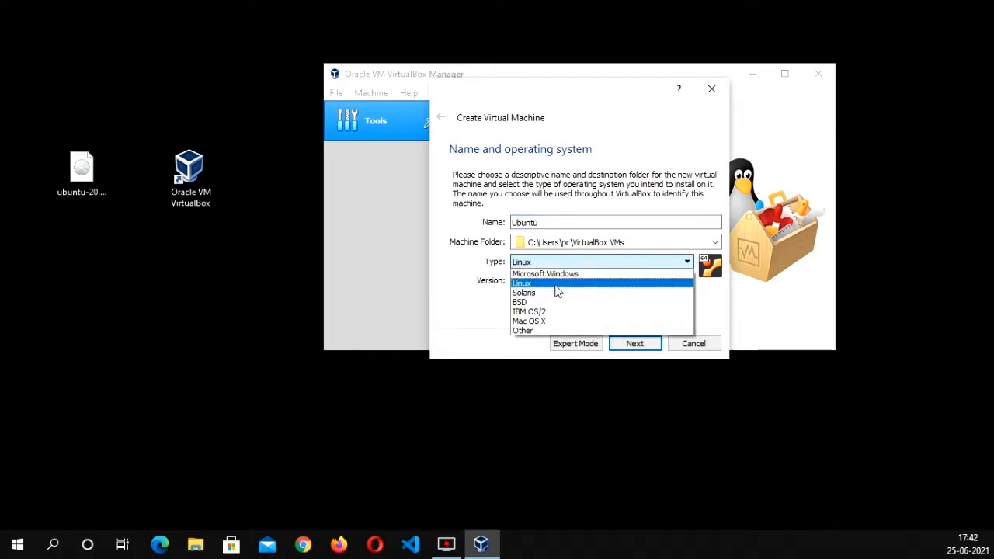
{"action": "left_click", "coordinate": [557, 284]}
{"action": "left_click", "coordinate": [555, 286]}
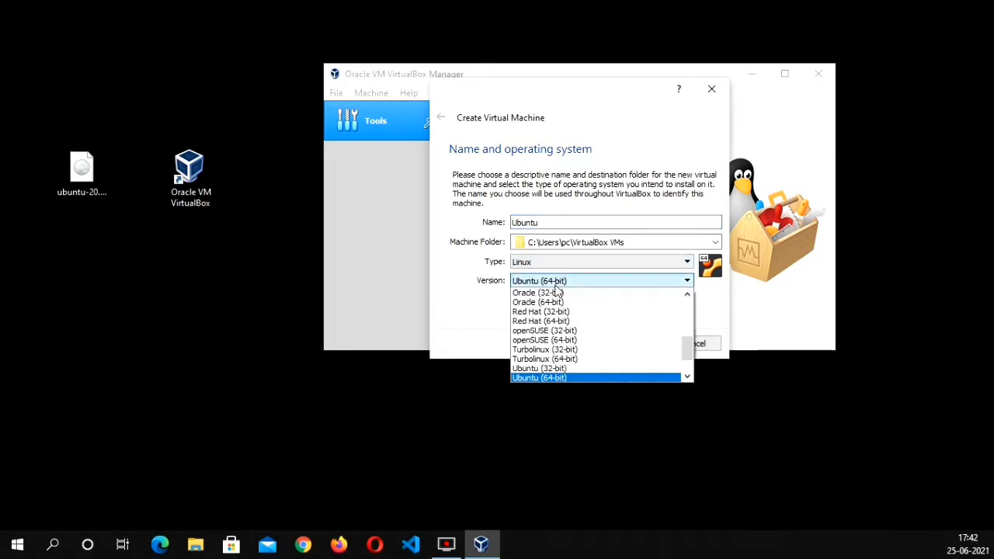
{"action": "left_click", "coordinate": [577, 378]}
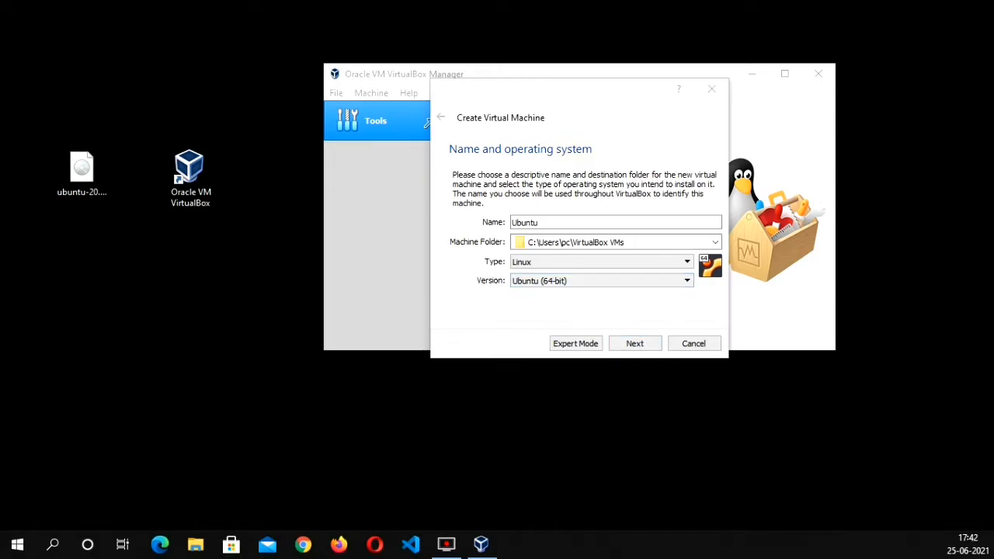
Examine the host PC's system type in its device specifications, and close the Settings window
{"action": "left_click_drag", "start_coordinate": [993, 151], "coordinate": [913, 39]}
{"action": "right_click", "coordinate": [912, 39]}
{"action": "left_click", "coordinate": [843, 200]}
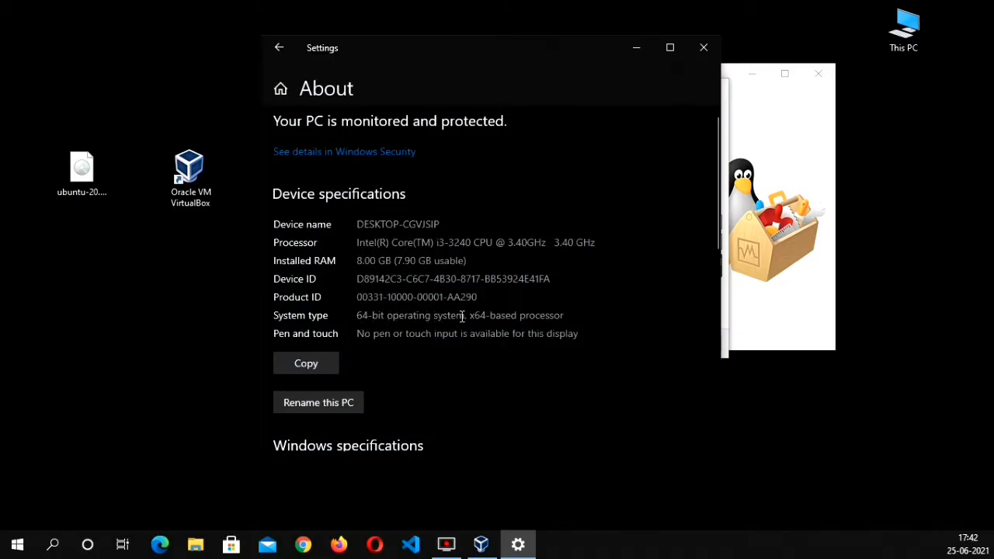
{"action": "mouse_move", "coordinate": [464, 317]}
{"action": "left_mouse_down"}
{"action": "mouse_move", "coordinate": [333, 320]}
{"action": "mouse_move", "coordinate": [504, 317]}
{"action": "mouse_move", "coordinate": [317, 334]}
{"action": "mouse_move", "coordinate": [474, 305]}
{"action": "left_mouse_up"}
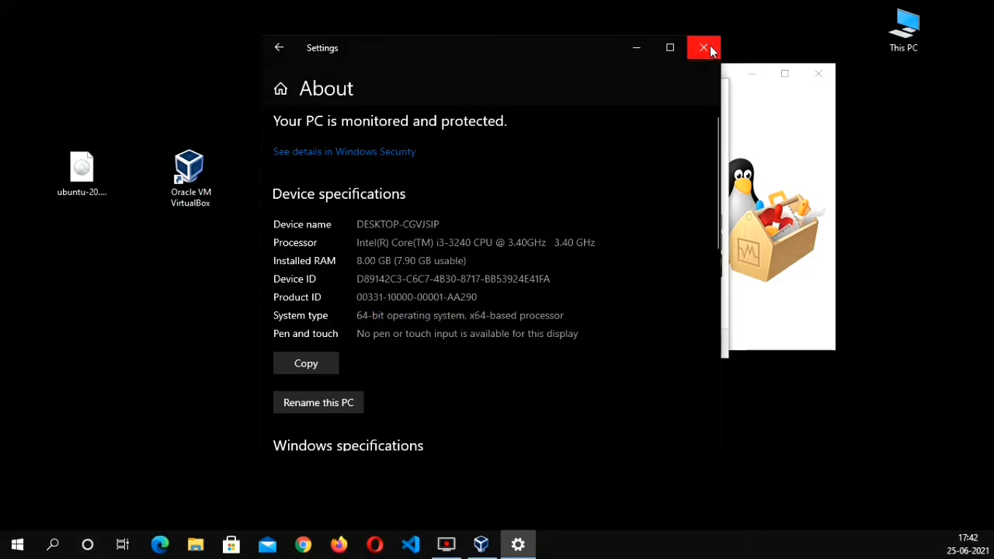
{"action": "left_click", "coordinate": [704, 47]}
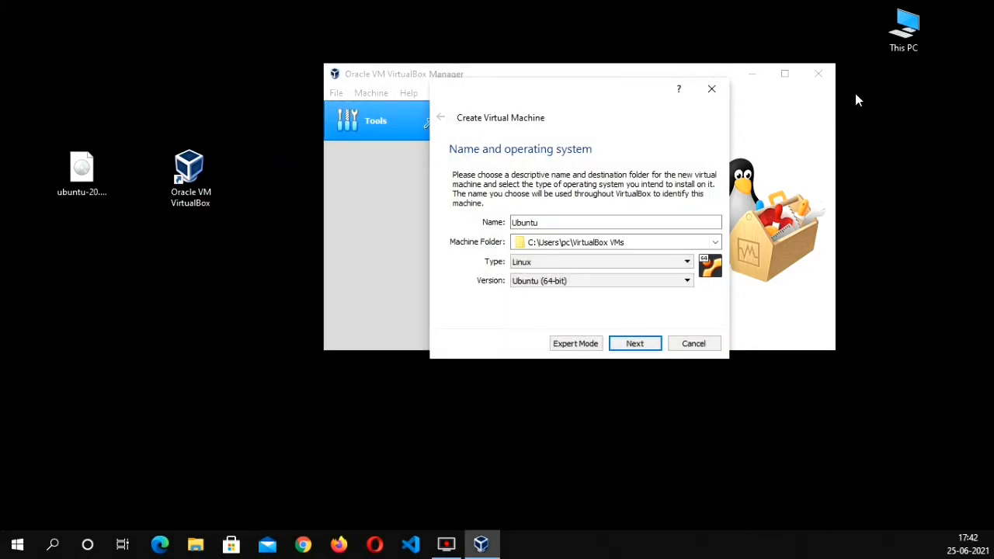
Allocate 5132 MB of memory to the new virtual machine and proceed to the hard disk options
{"action": "left_click", "coordinate": [633, 346]}
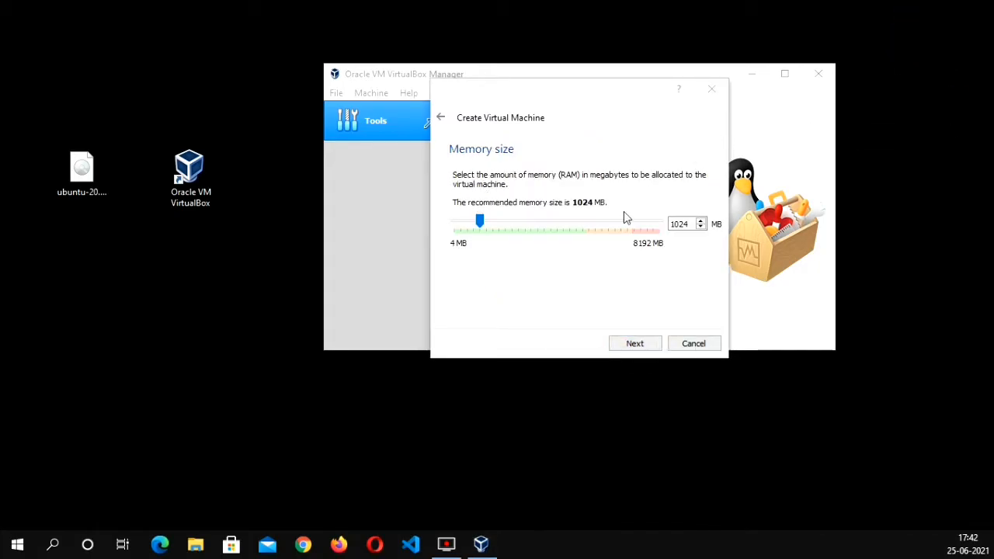
{"action": "left_click", "coordinate": [585, 226]}
{"action": "left_click_drag", "start_coordinate": [584, 223], "coordinate": [584, 223]}
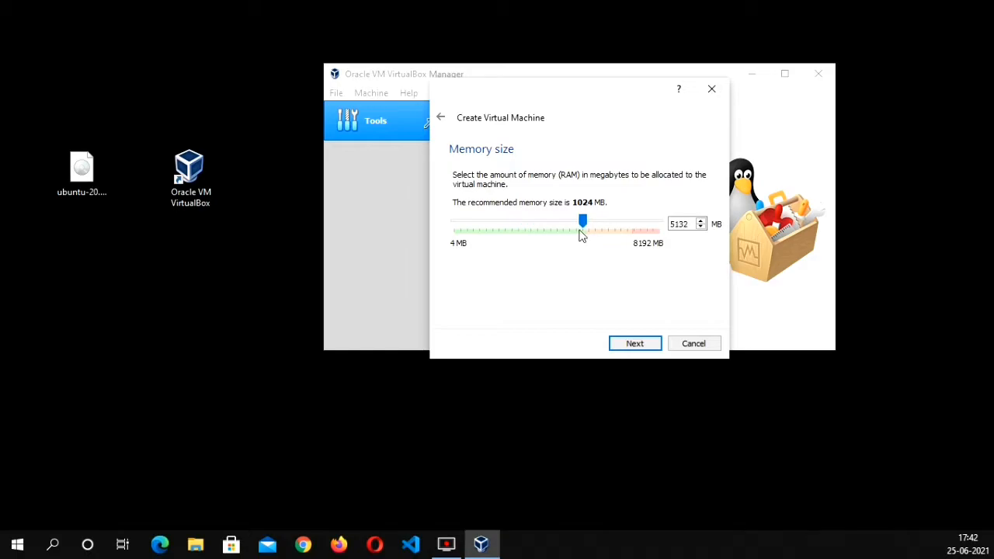
{"action": "left_click", "coordinate": [637, 353]}
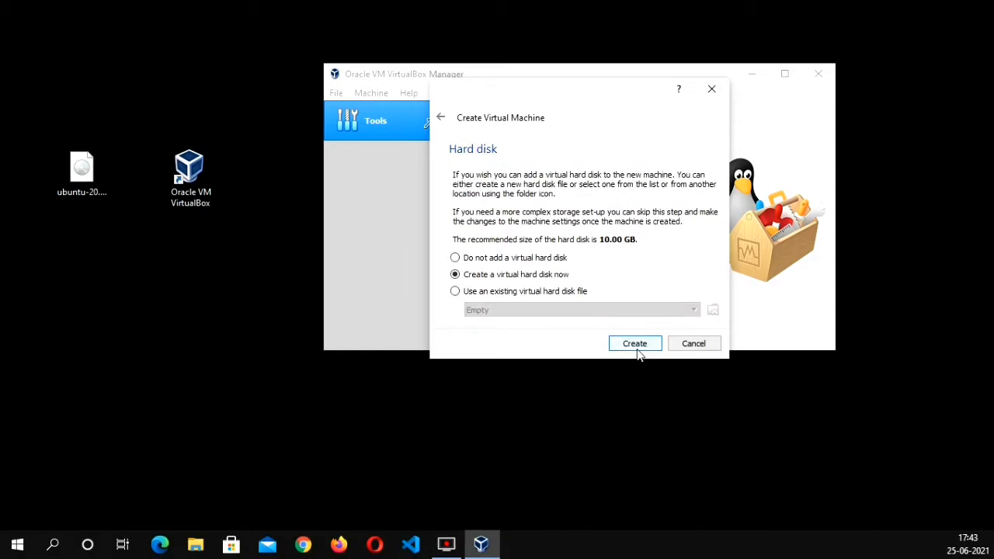
Create a dynamically allocated virtual hard disk Ubuntu.vdi with a size of 100 GB
{"action": "left_click", "coordinate": [635, 344]}
{"action": "left_click", "coordinate": [636, 368]}
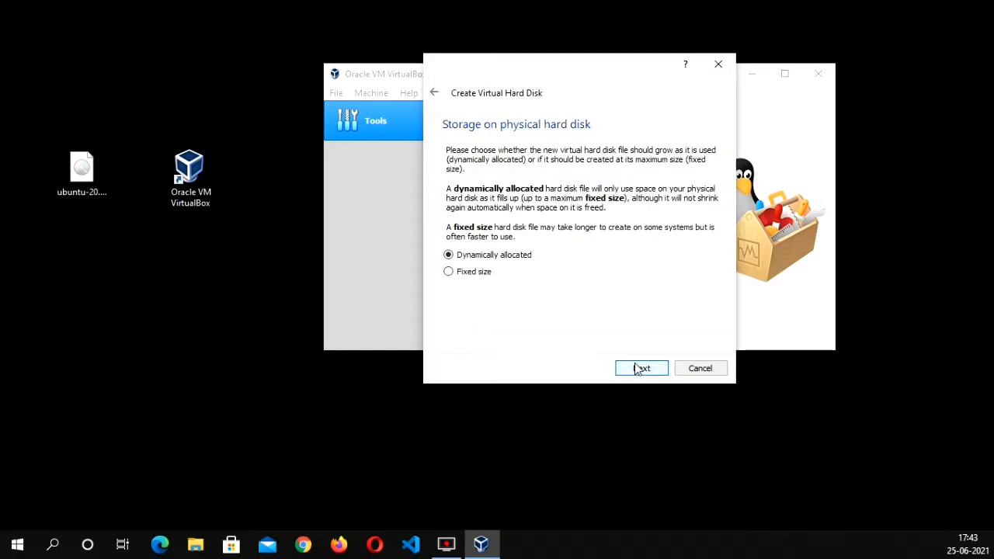
{"action": "left_click", "coordinate": [635, 369]}
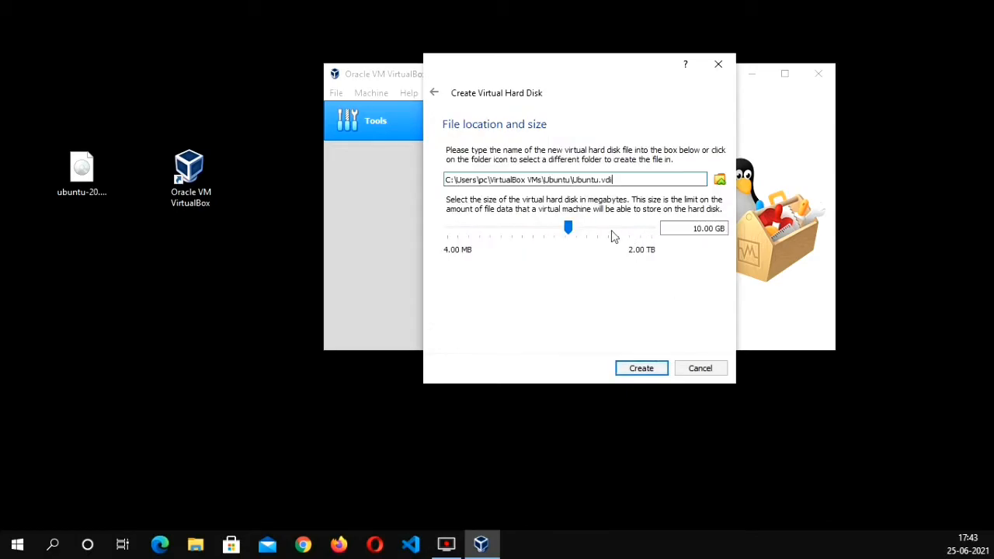
{"action": "left_click", "coordinate": [695, 228]}
{"action": "type", "text": "10"}
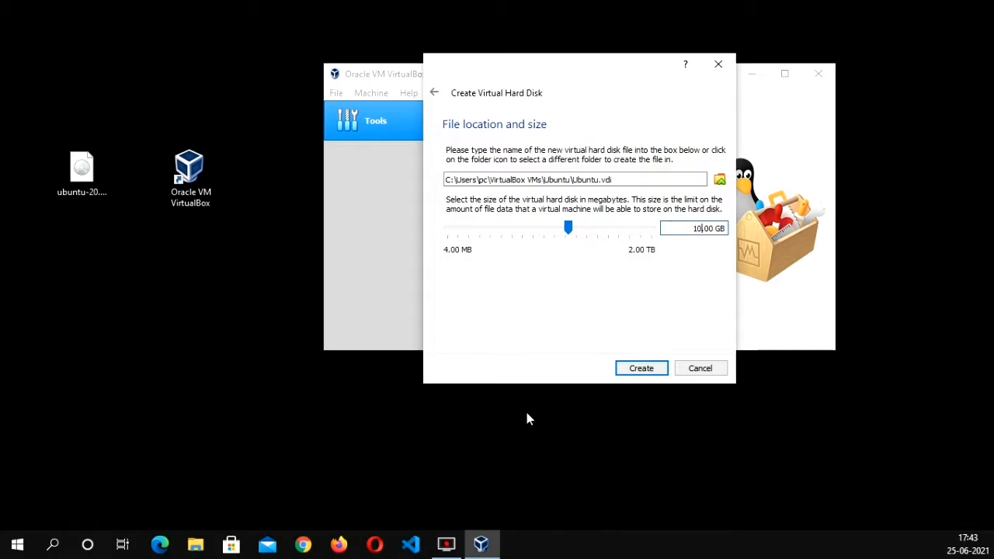
{"action": "type", "text": "0"}
{"action": "left_click", "coordinate": [642, 369]}
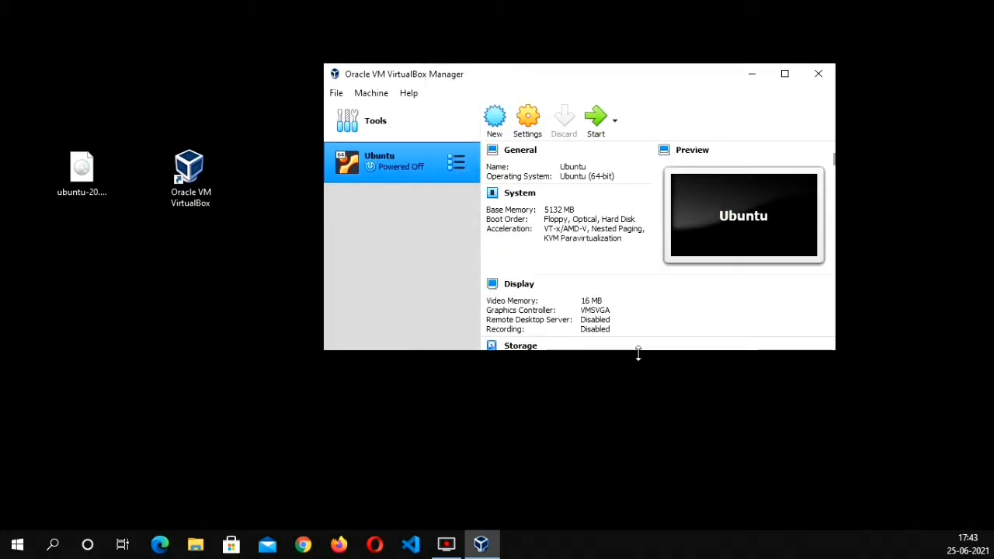
Set the Ubuntu machine's shared clipboard and drag'n'drop to Bidirectional, and review its other general settings
{"action": "left_click", "coordinate": [528, 126]}
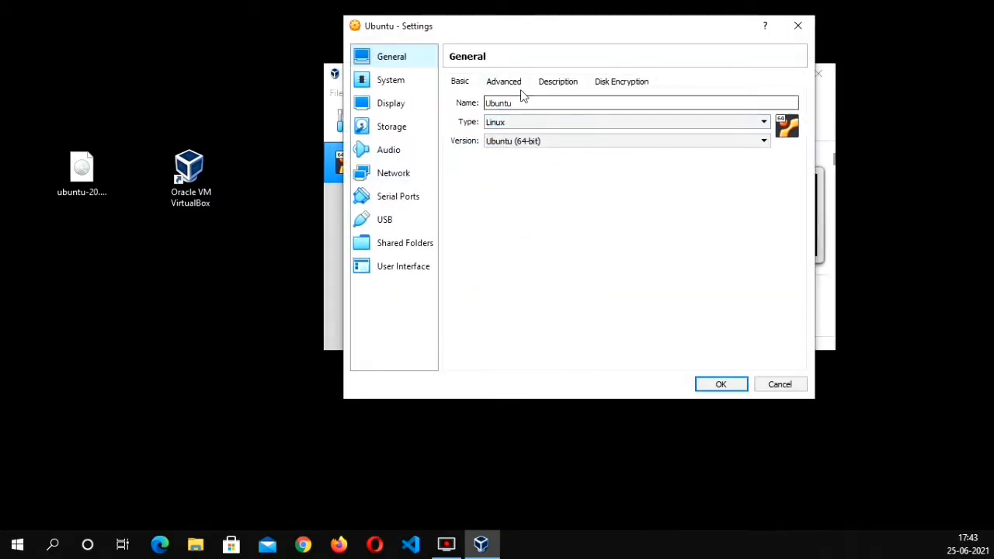
{"action": "left_click", "coordinate": [505, 82]}
{"action": "left_click", "coordinate": [542, 125]}
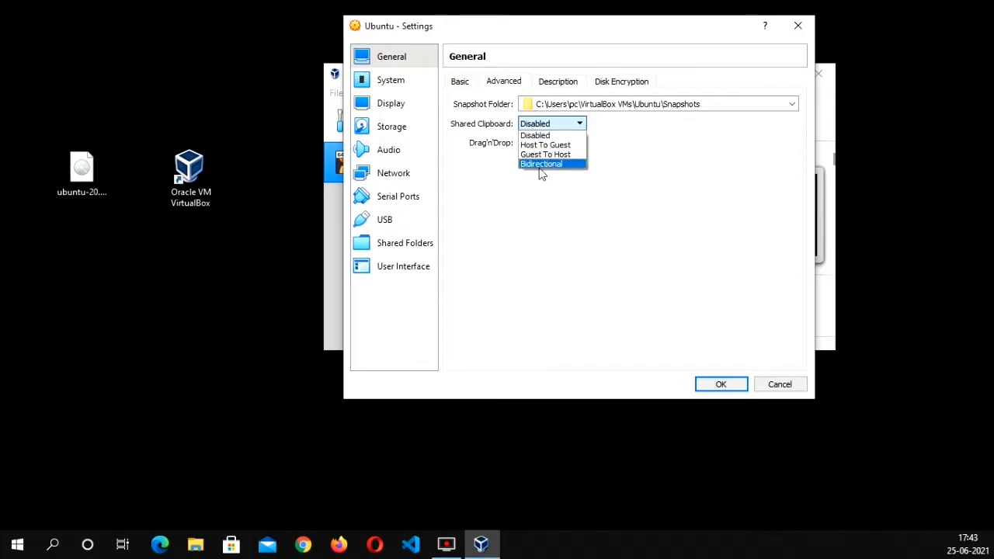
{"action": "left_click", "coordinate": [541, 164]}
{"action": "left_click", "coordinate": [544, 145]}
{"action": "left_click", "coordinate": [548, 182]}
{"action": "left_click", "coordinate": [642, 83]}
{"action": "left_click", "coordinate": [574, 84]}
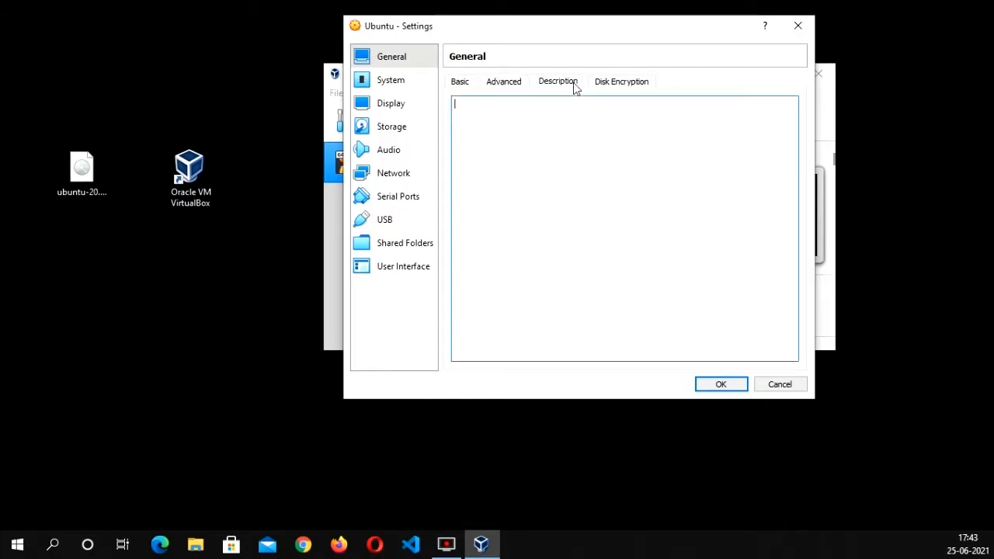
{"action": "left_click", "coordinate": [463, 83]}
Assign 2 processors to the Ubuntu virtual machine in its system settings
{"action": "left_click", "coordinate": [400, 85]}
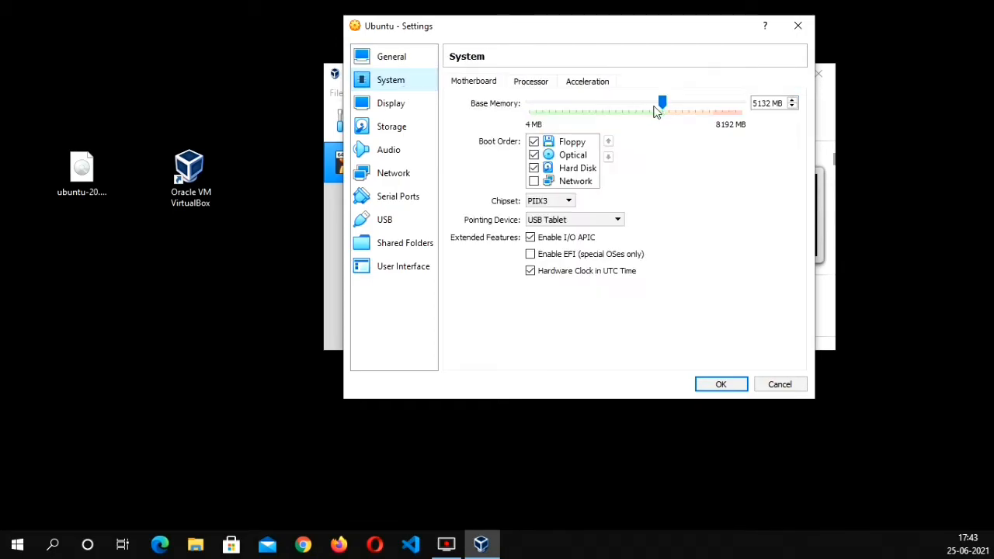
{"action": "left_click", "coordinate": [542, 84]}
{"action": "left_click", "coordinate": [605, 109]}
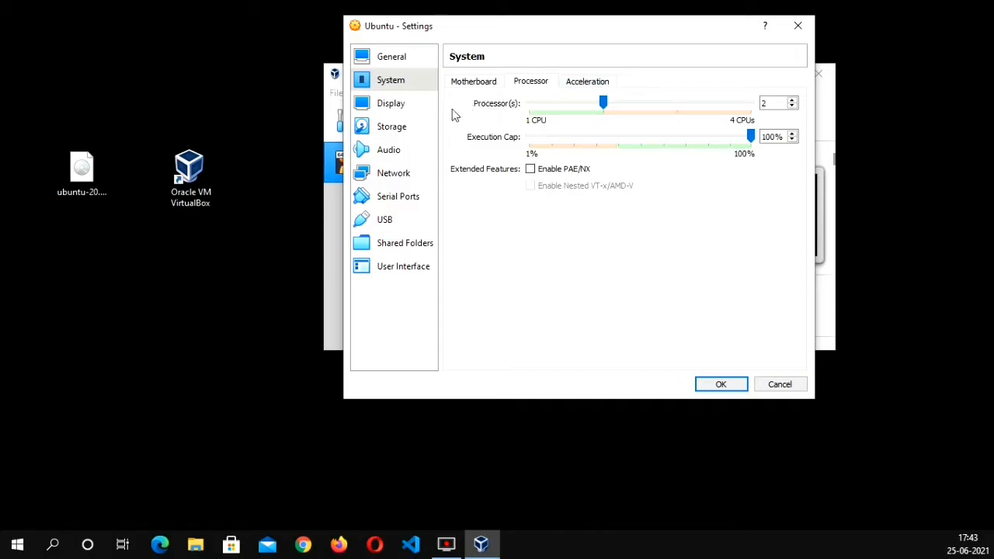
Set the virtual machine's video memory to 32 MB in its display settings
{"action": "left_click", "coordinate": [404, 109]}
{"action": "triple_click", "coordinate": [783, 104]}
{"action": "type", "text": "32 MB"}
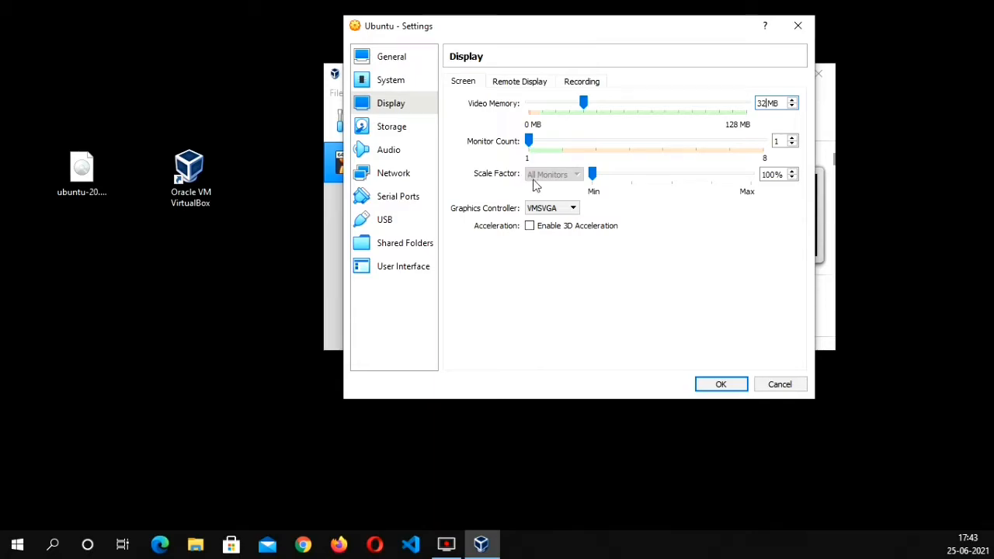
Attach ubuntu-20.04.2.0-desktop-amd64 from the Desktop to the empty IDE optical drive and save the machine settings
{"action": "left_click", "coordinate": [410, 128]}
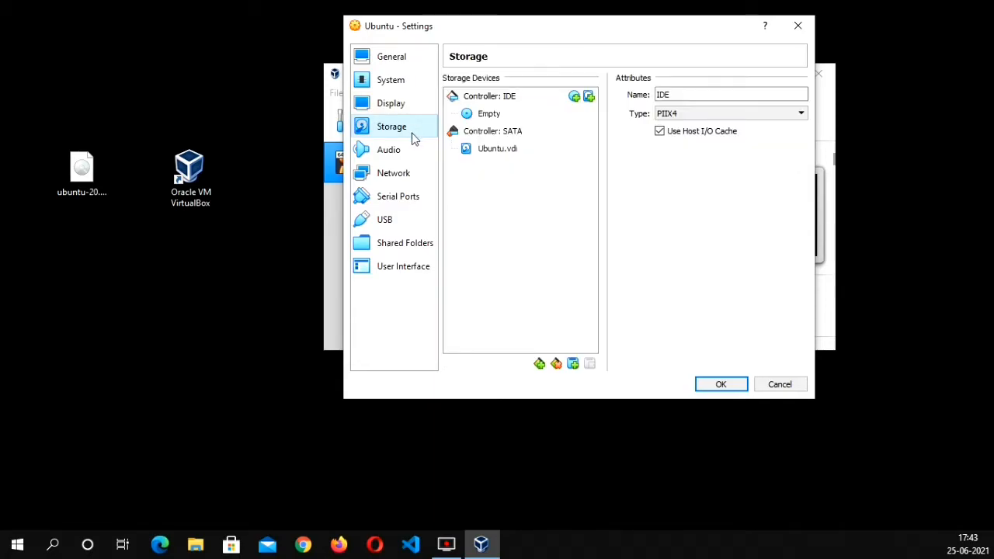
{"action": "left_click", "coordinate": [483, 115]}
{"action": "left_click", "coordinate": [801, 96]}
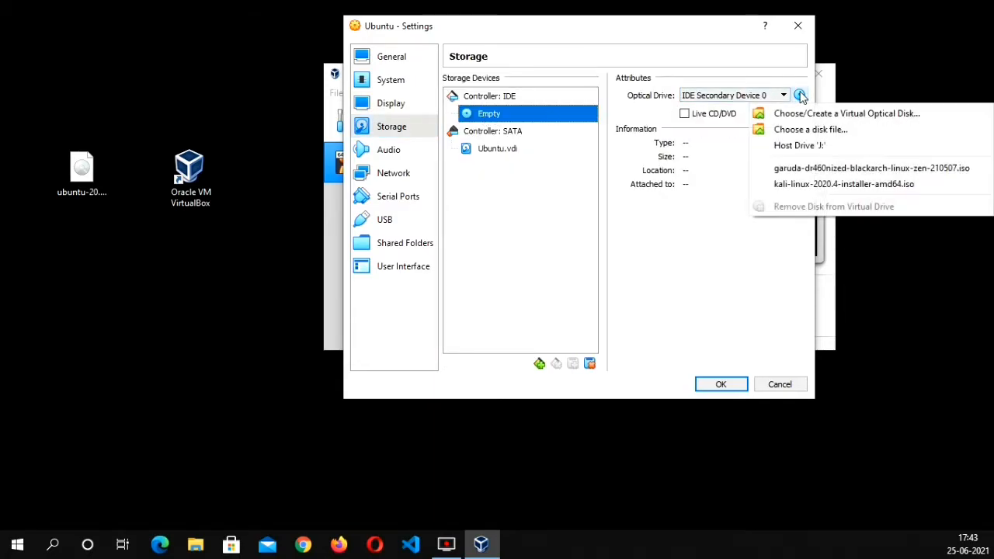
{"action": "left_click", "coordinate": [818, 131]}
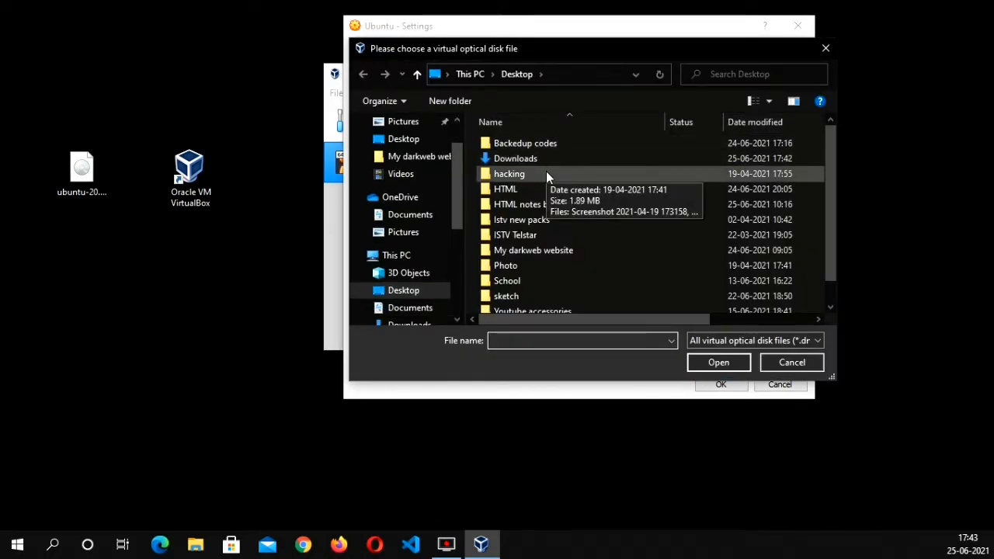
{"action": "scroll", "coordinate": [621, 214], "scroll_direction": "down", "scroll_amount": 1}
{"action": "left_click", "coordinate": [579, 305]}
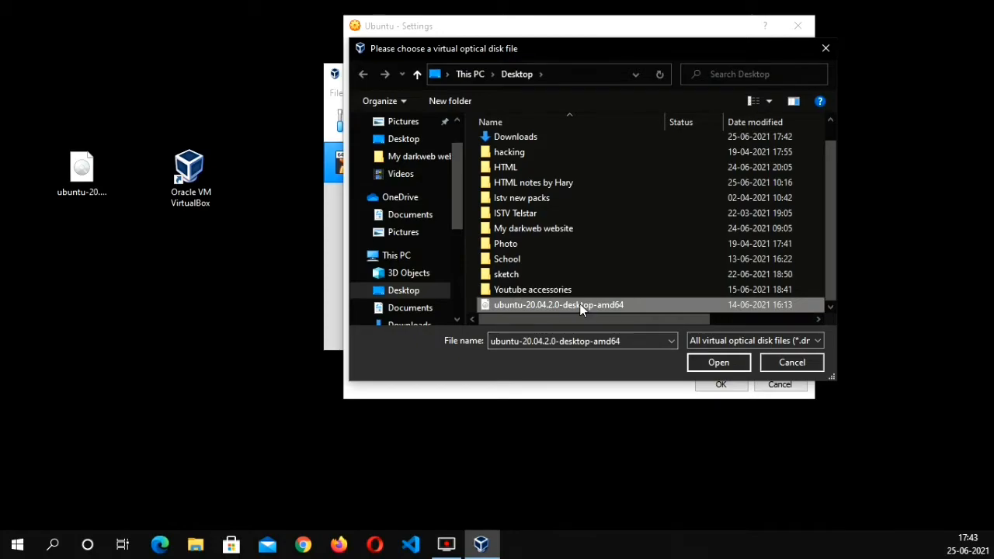
{"action": "double_click", "coordinate": [580, 305]}
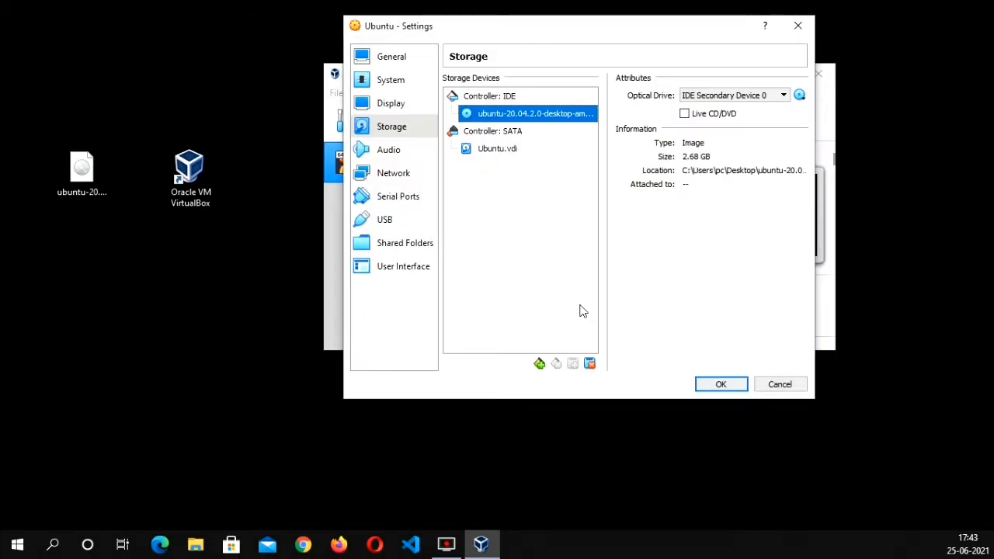
{"action": "left_click", "coordinate": [722, 385]}
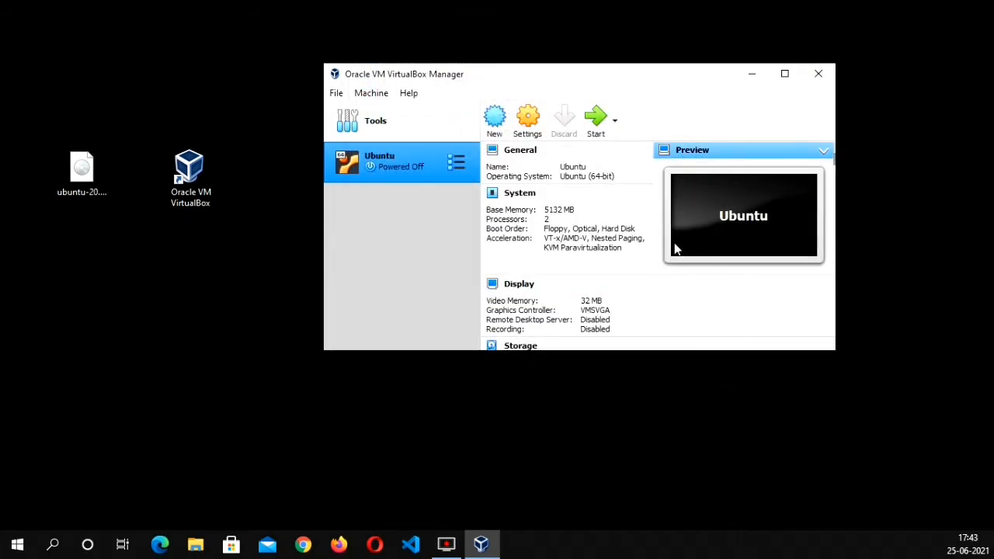
Start the Ubuntu virtual machine past the start-up disk prompt and dismiss the auto capture keyboard notice
{"action": "left_click", "coordinate": [599, 124]}
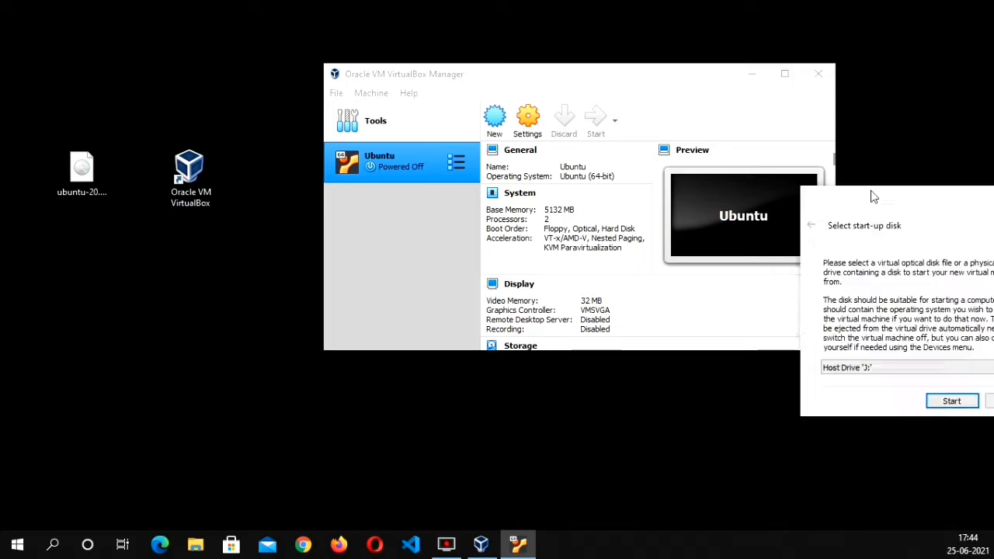
{"action": "left_click", "coordinate": [520, 370]}
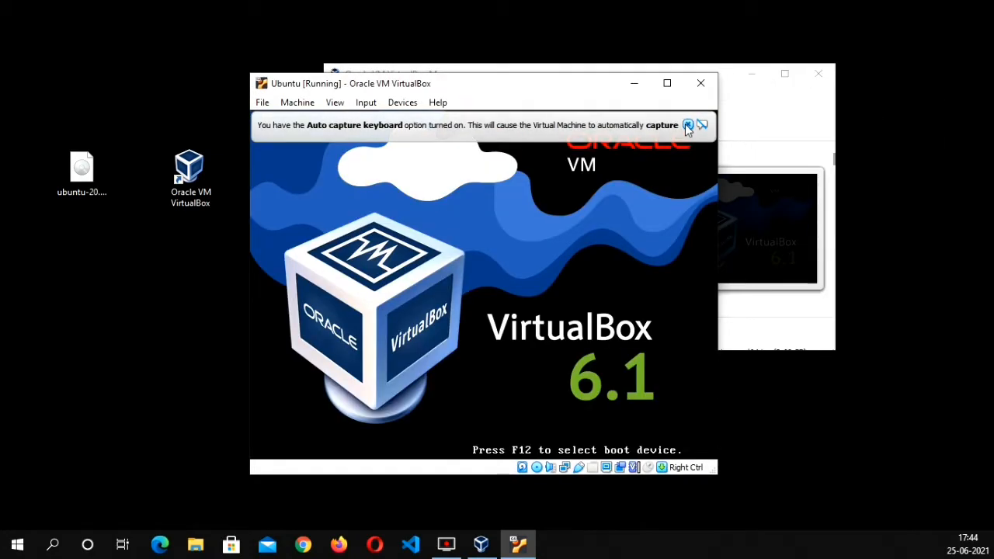
{"action": "left_click", "coordinate": [688, 125]}
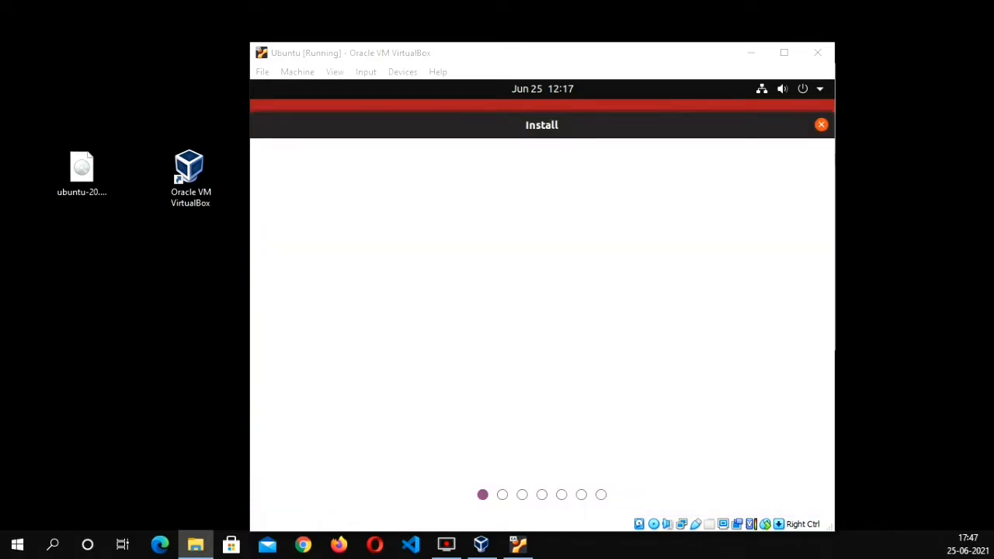
Choose the Indian keyboard layout with the English (India, with rupee) variant and continue the Ubuntu installation
{"action": "left_click", "coordinate": [345, 196]}
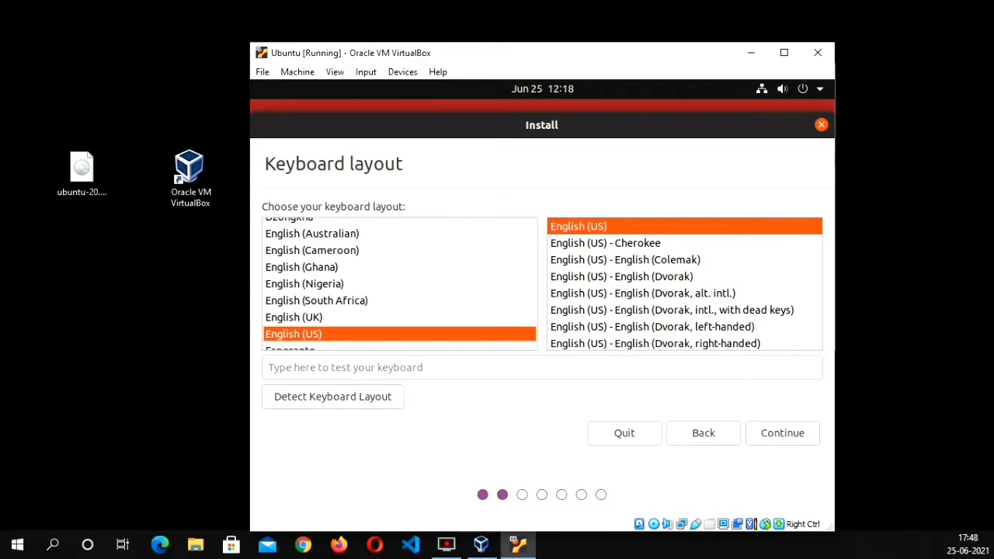
{"action": "scroll", "coordinate": [388, 285], "scroll_direction": "down", "scroll_amount": 10}
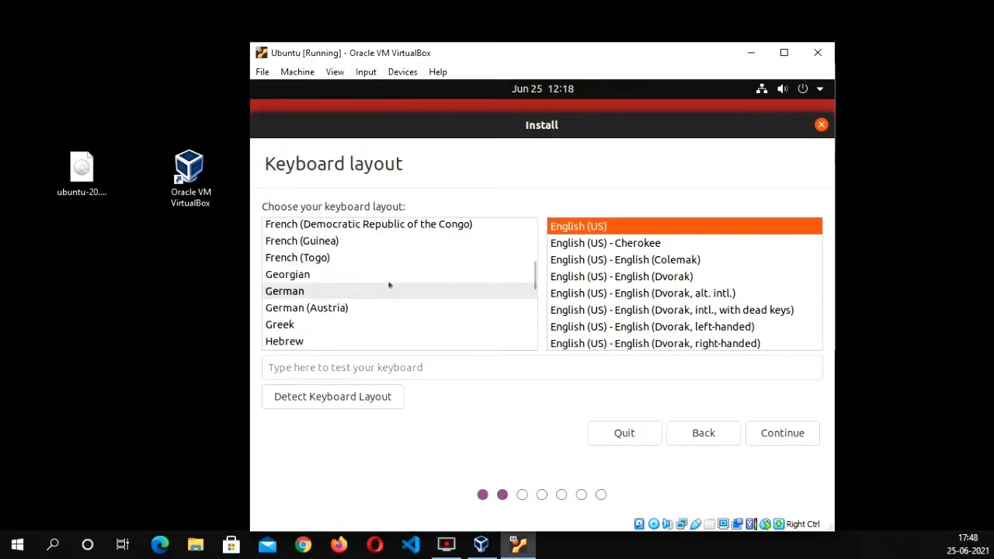
{"action": "left_click", "coordinate": [298, 319]}
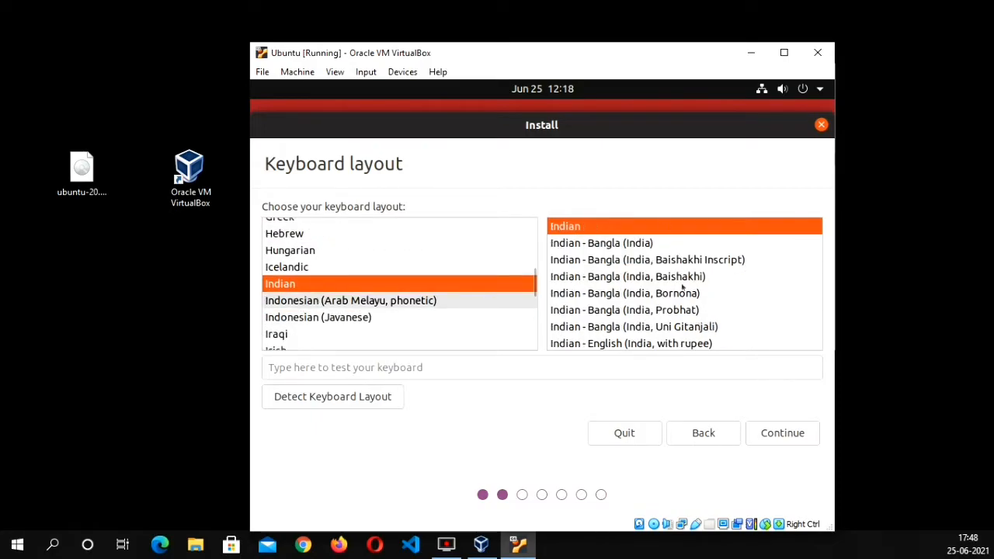
{"action": "left_click", "coordinate": [699, 343]}
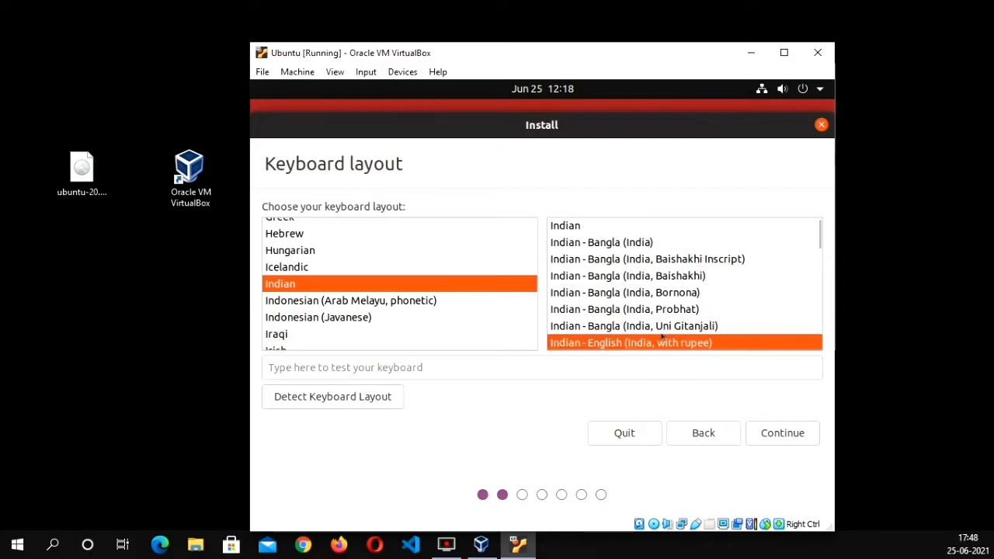
{"action": "left_click", "coordinate": [762, 433]}
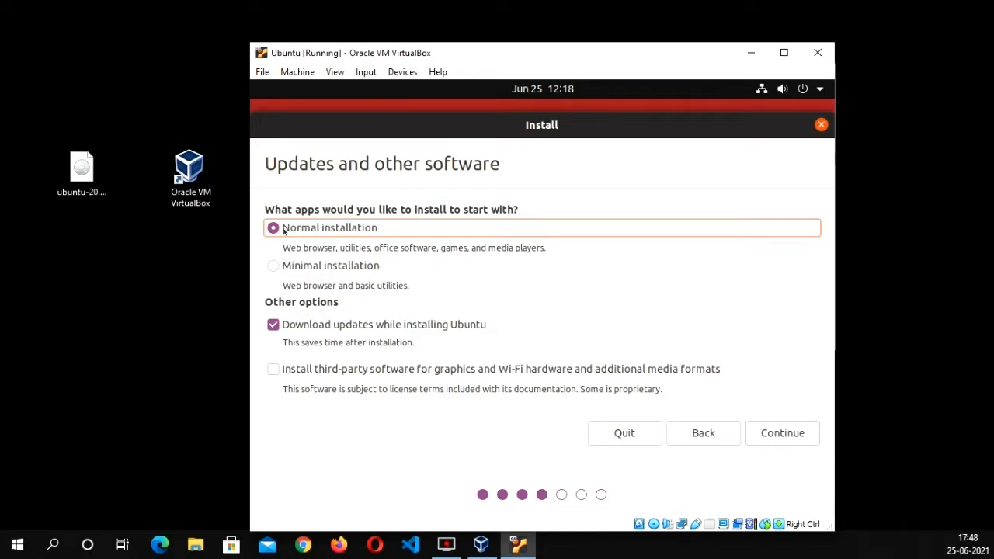
Include third-party software in the normal installation and start installing with the disk erased, confirming the changes to disk
{"action": "left_click", "coordinate": [281, 372]}
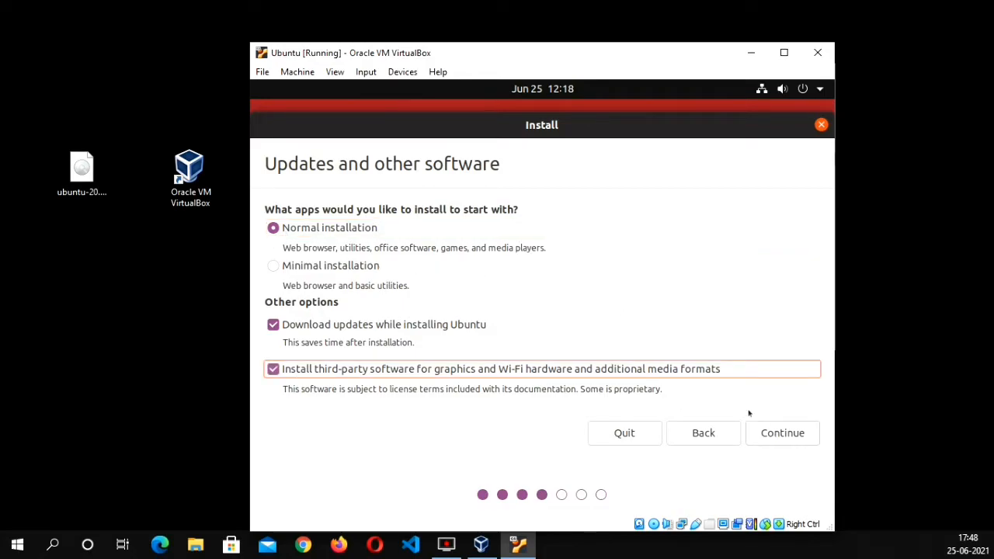
{"action": "left_click", "coordinate": [783, 433]}
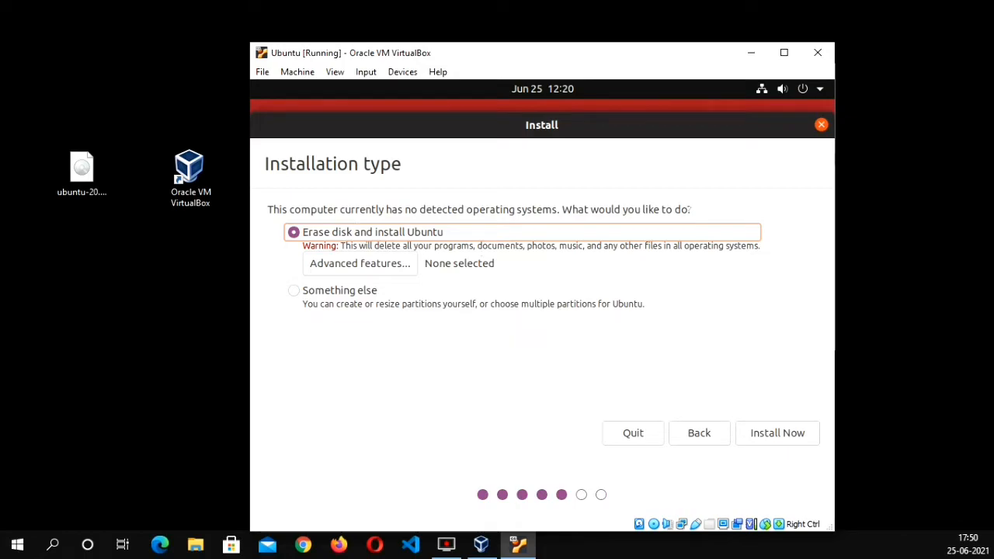
{"action": "left_click", "coordinate": [776, 433]}
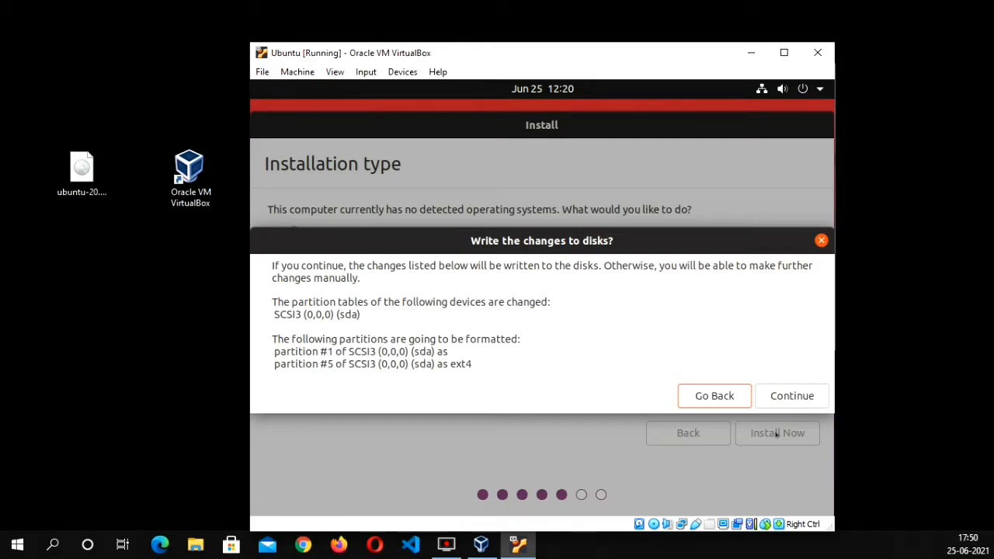
{"action": "left_click", "coordinate": [792, 397]}
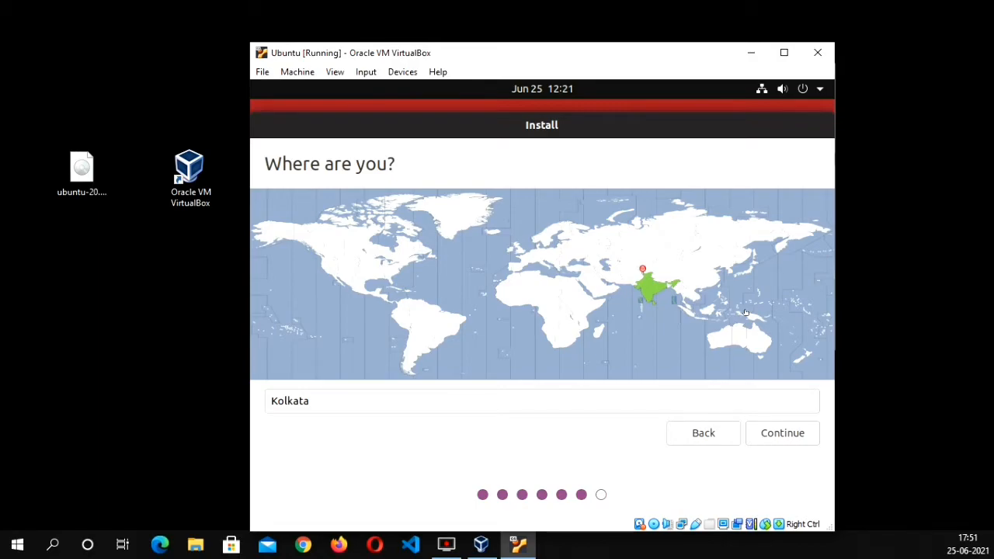
Set the installation's location to Kolkata on the world map and continue
{"action": "left_click", "coordinate": [671, 283]}
{"action": "left_click", "coordinate": [769, 431]}
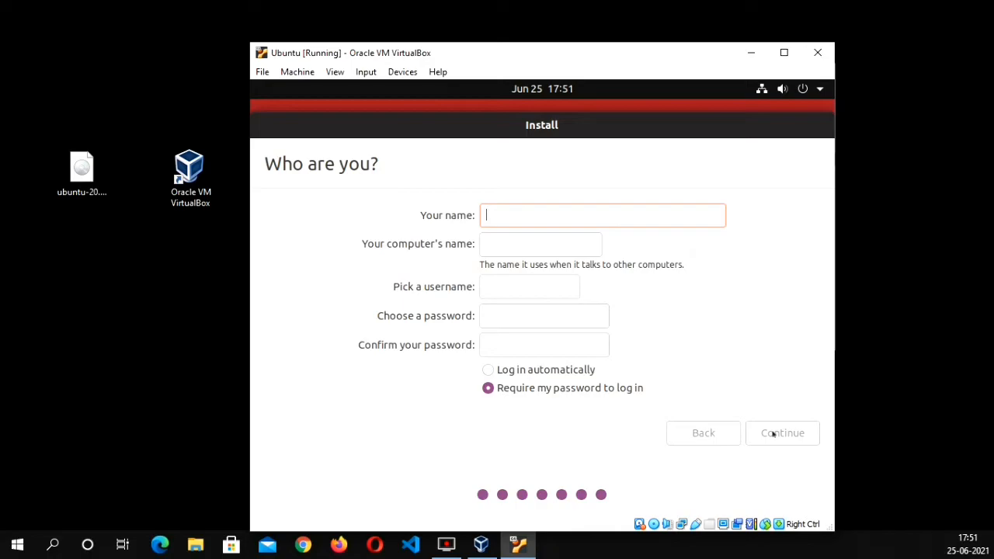
Enter the account holder's name and set the username to shadow01
{"action": "type", "text": "sh"}
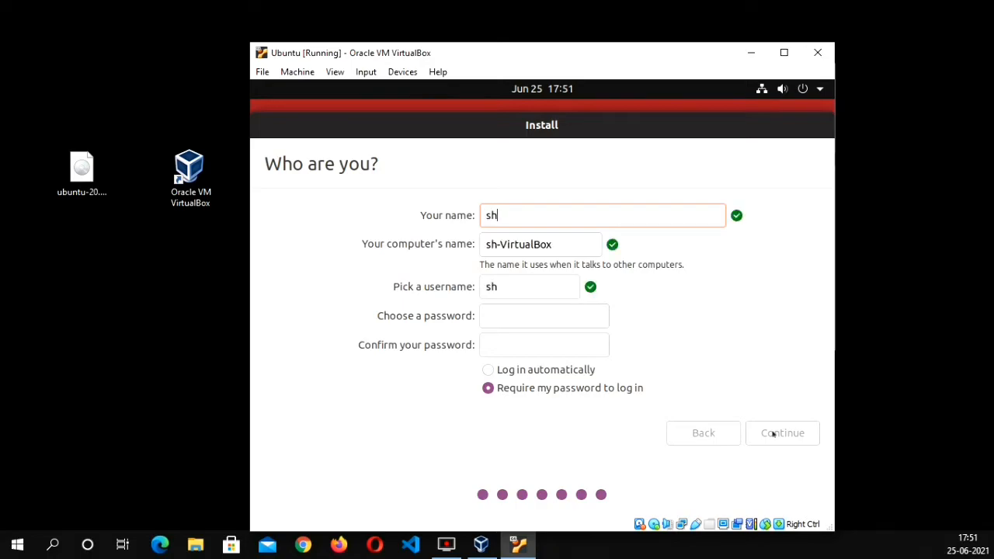
{"action": "type", "text": "ado"}
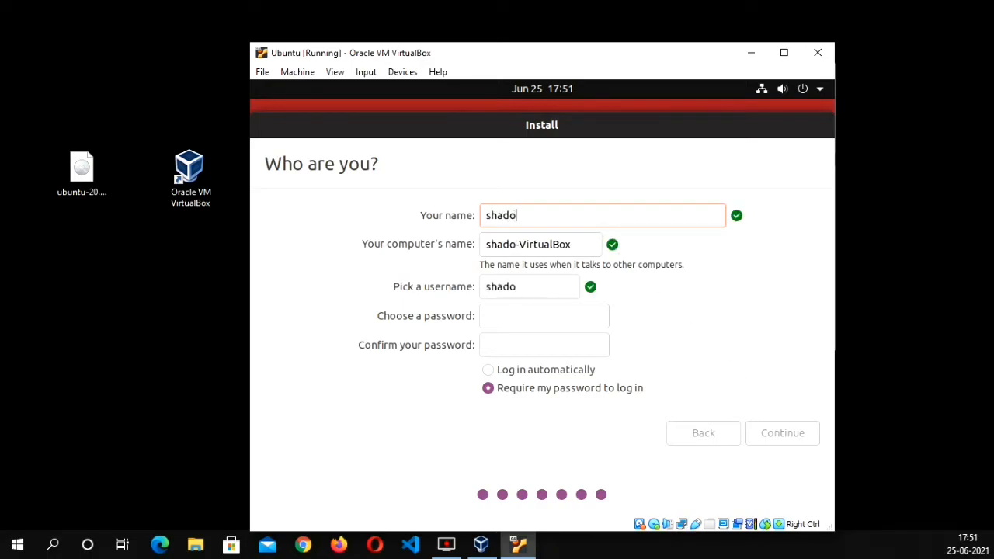
{"action": "type", "text": "w leaked"}
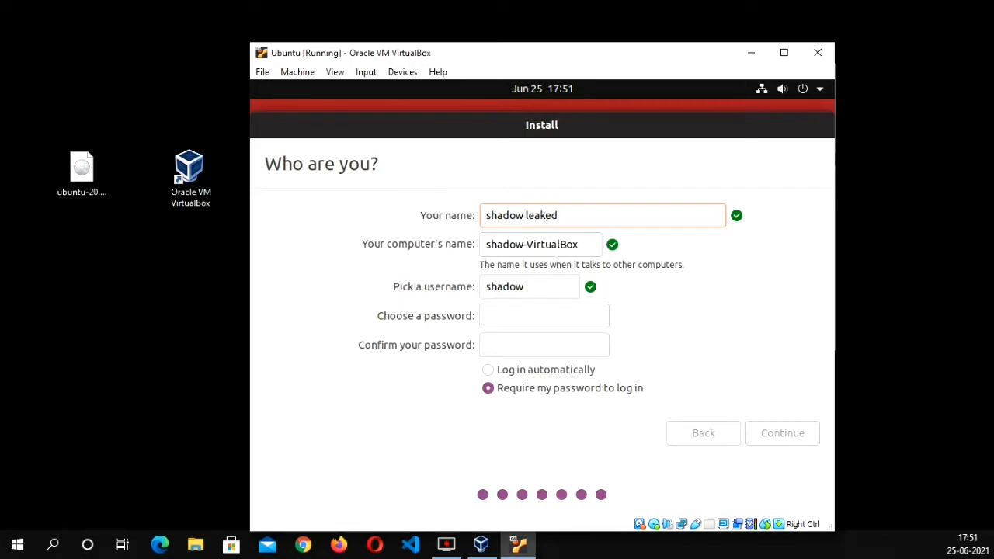
{"action": "left_click", "coordinate": [536, 286]}
{"action": "key", "text": "Insert"}
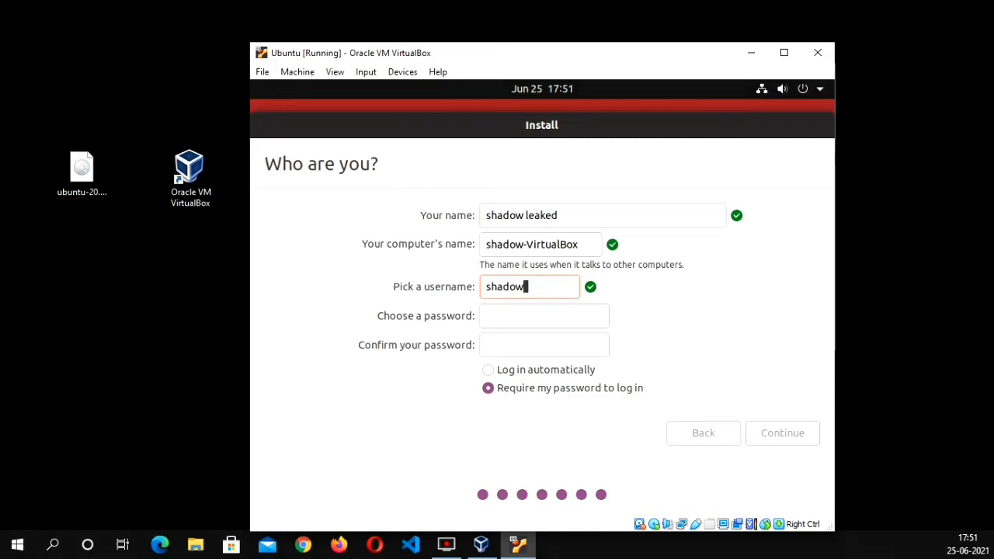
{"action": "type", "text": "01"}
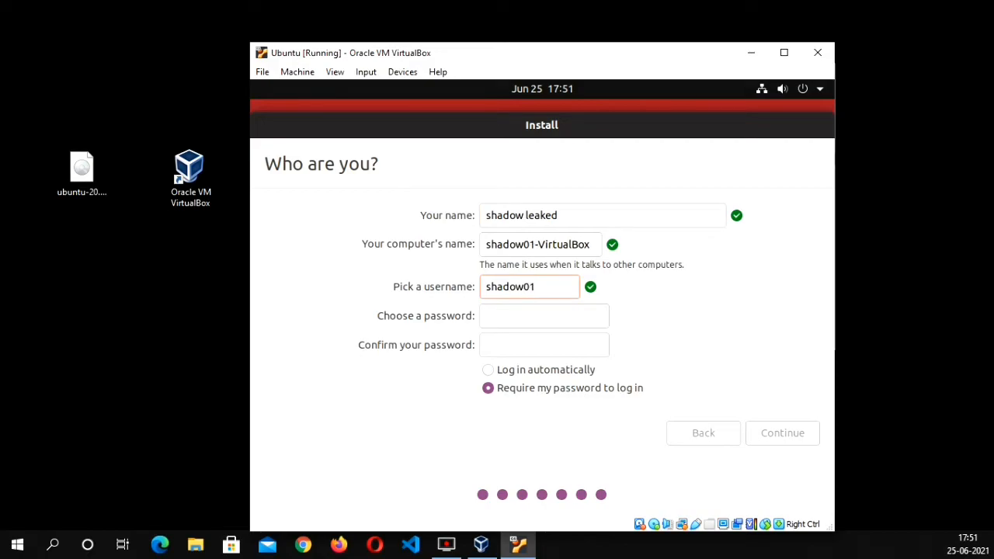
{"action": "left_click", "coordinate": [536, 245]}
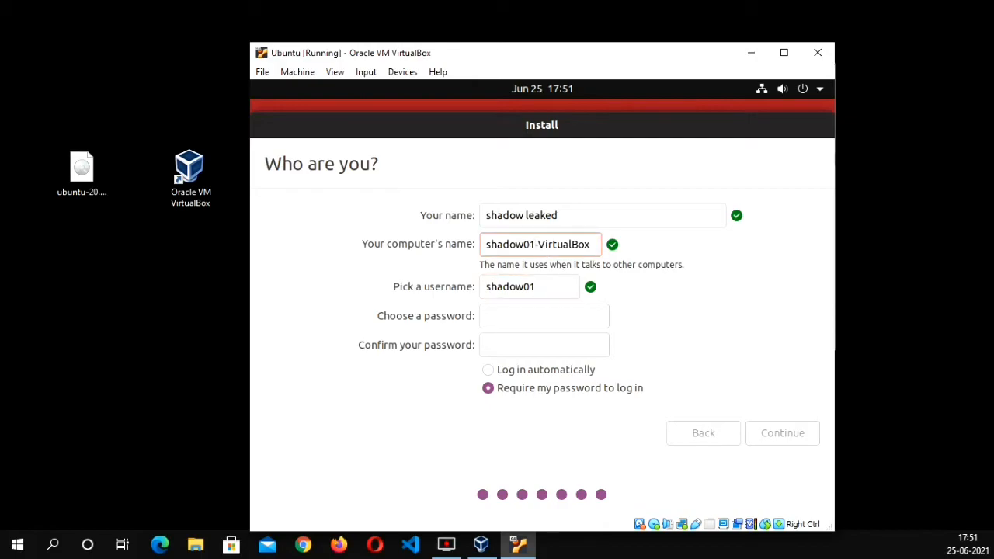
Enter and confirm the account password, keeping the password requirement at login, and continue with the installation
{"action": "left_click", "coordinate": [555, 314]}
{"action": "type", "text": "1"}
{"action": "key", "text": "Tab"}
{"action": "type", "text": "1"}
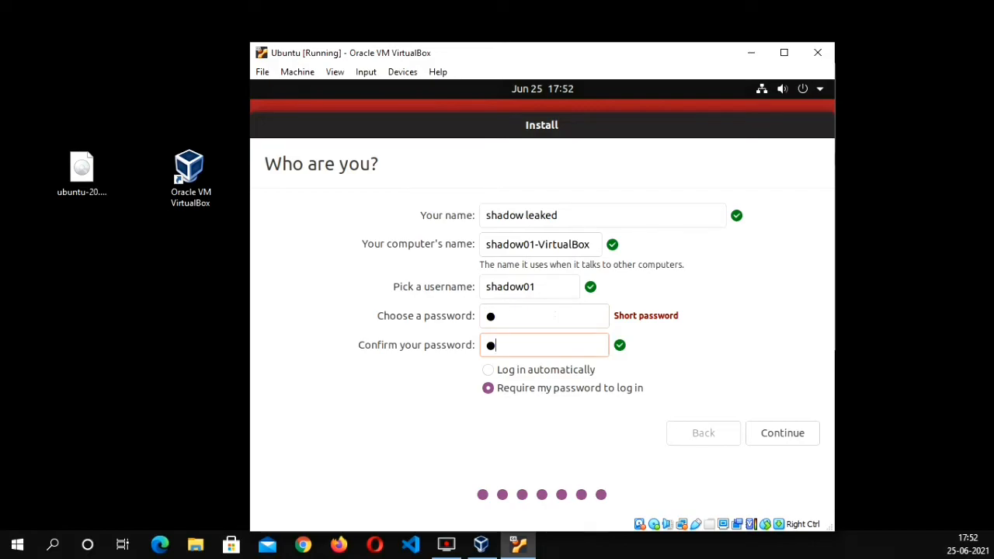
{"action": "key", "text": "Return"}
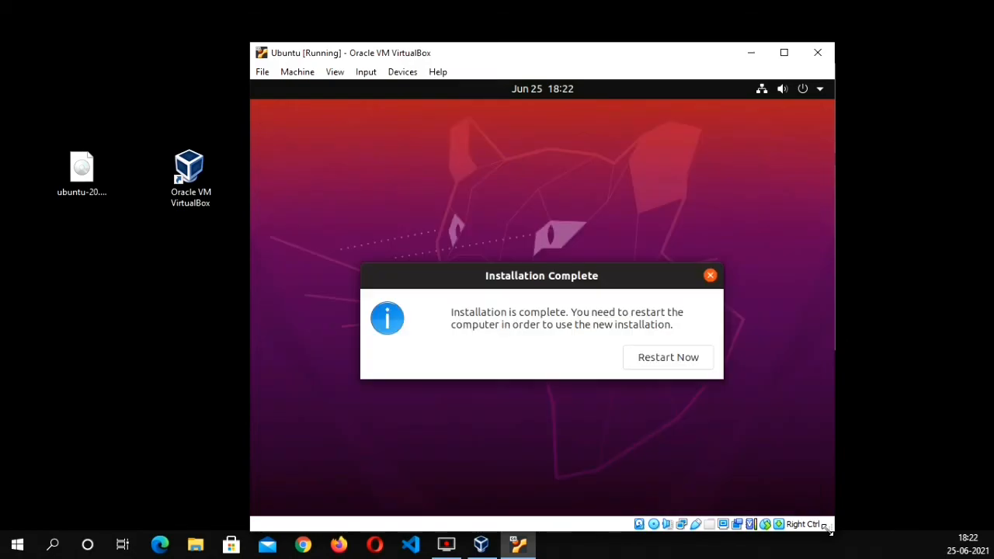
Restart the virtual machine after the installation and continue past the request to remove the installation medium
{"action": "left_click", "coordinate": [673, 355]}
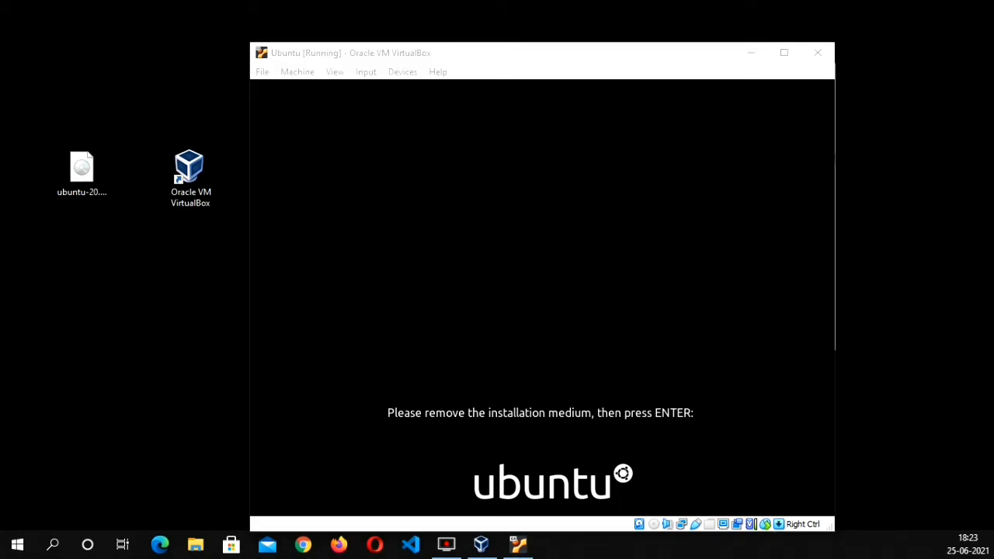
{"action": "key", "text": "Return"}
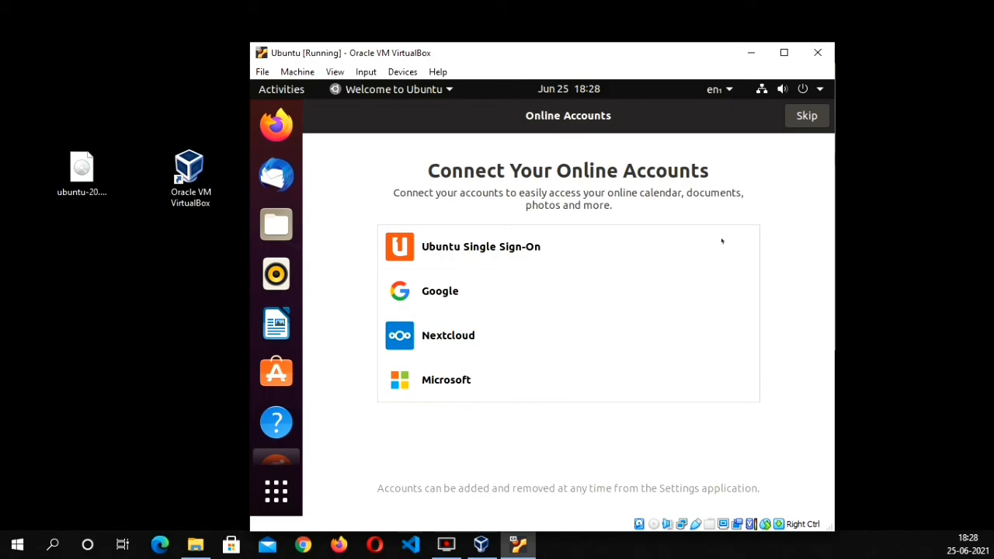
Skip connecting online accounts and pass over the Livepatch setup in the Ubuntu welcome wizard
{"action": "left_click", "coordinate": [812, 117]}
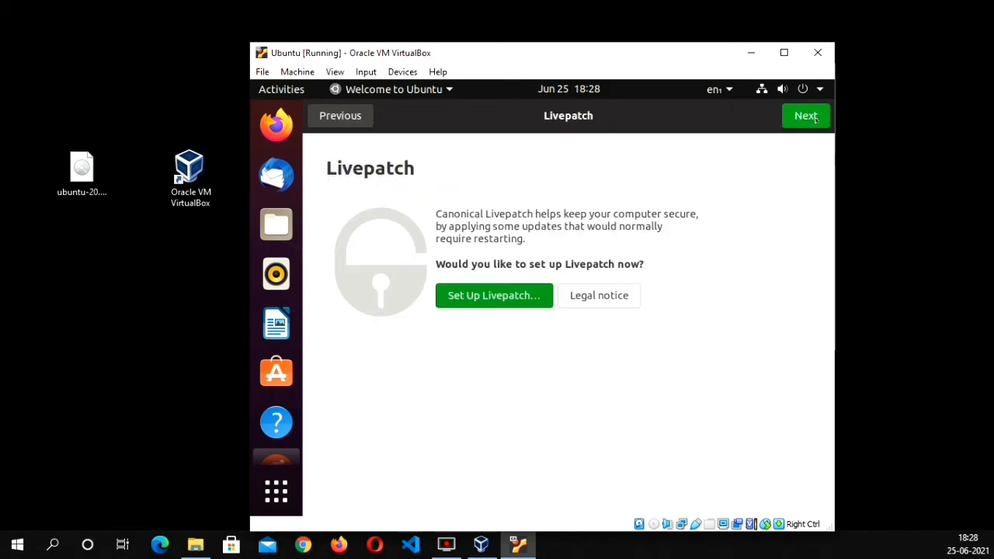
{"action": "left_click", "coordinate": [808, 116]}
{"action": "left_click", "coordinate": [815, 119]}
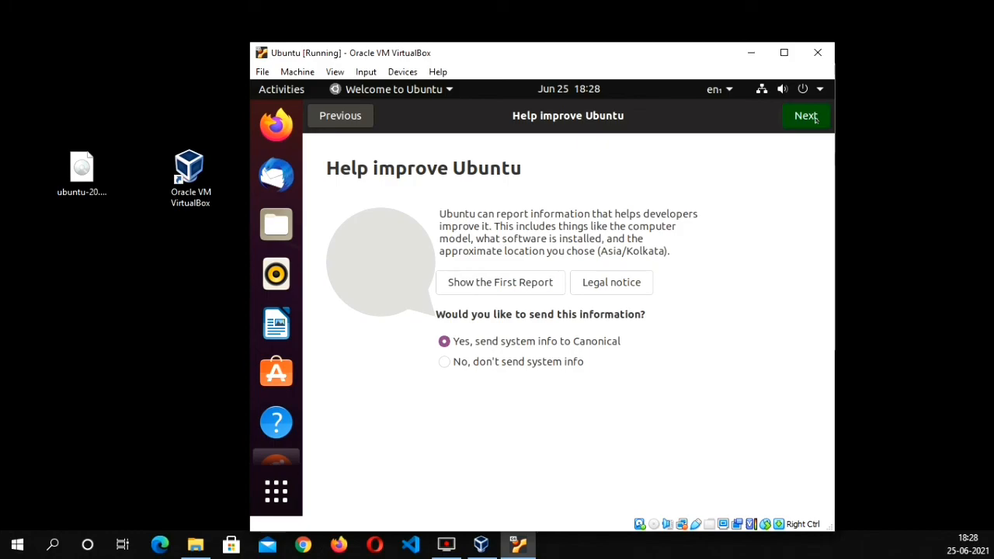
Return to the Help improve Ubuntu page, choose not to send system info, and finish the welcome wizard with Location Services off
{"action": "left_click", "coordinate": [349, 117]}
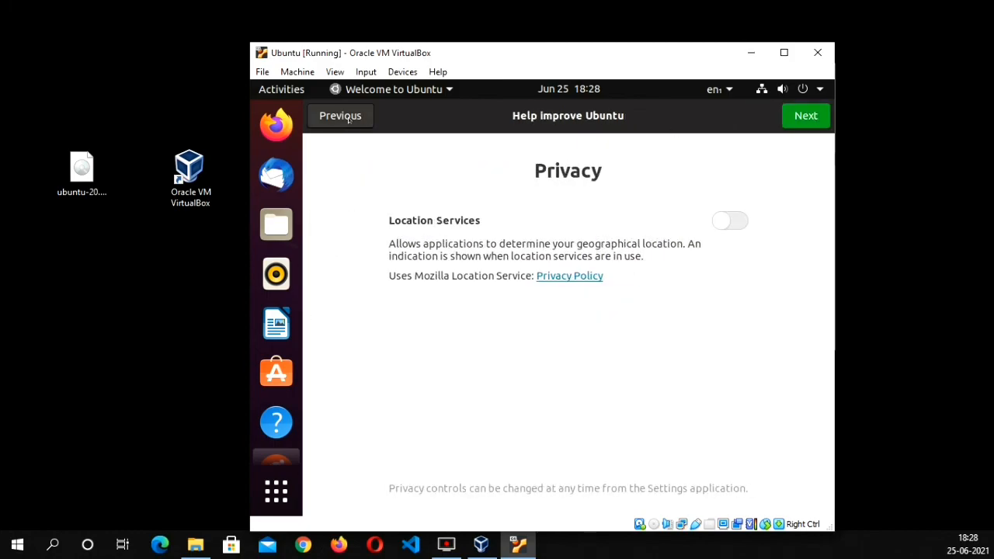
{"action": "left_click", "coordinate": [466, 361]}
{"action": "left_click", "coordinate": [788, 119]}
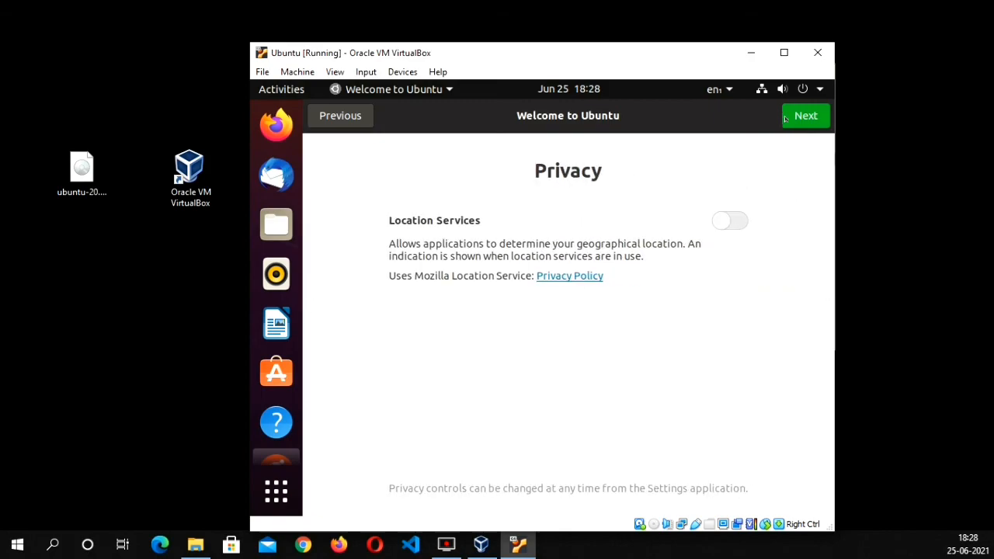
{"action": "left_click", "coordinate": [786, 119]}
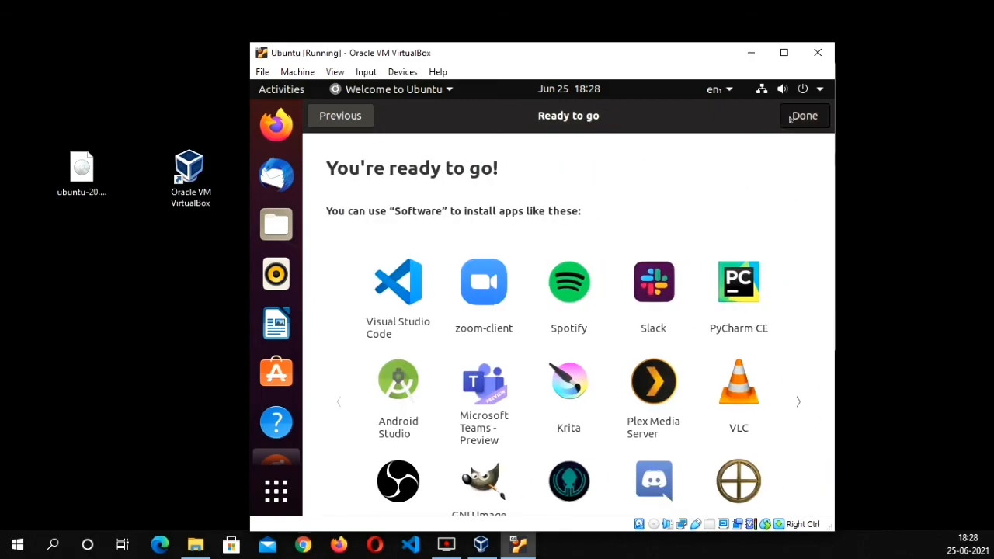
{"action": "left_click", "coordinate": [790, 119]}
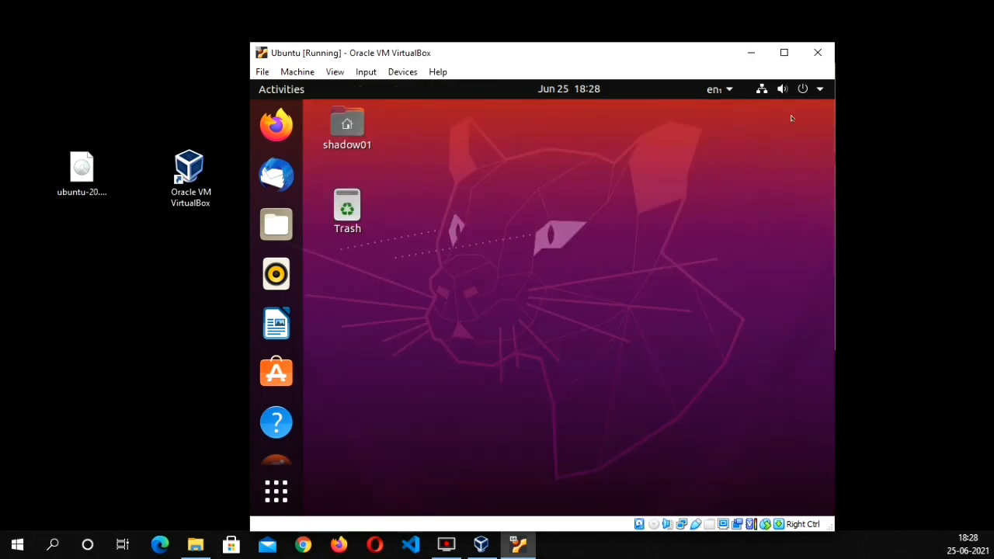
{"action": "right_click", "coordinate": [652, 180]}
{"action": "left_click", "coordinate": [625, 197]}
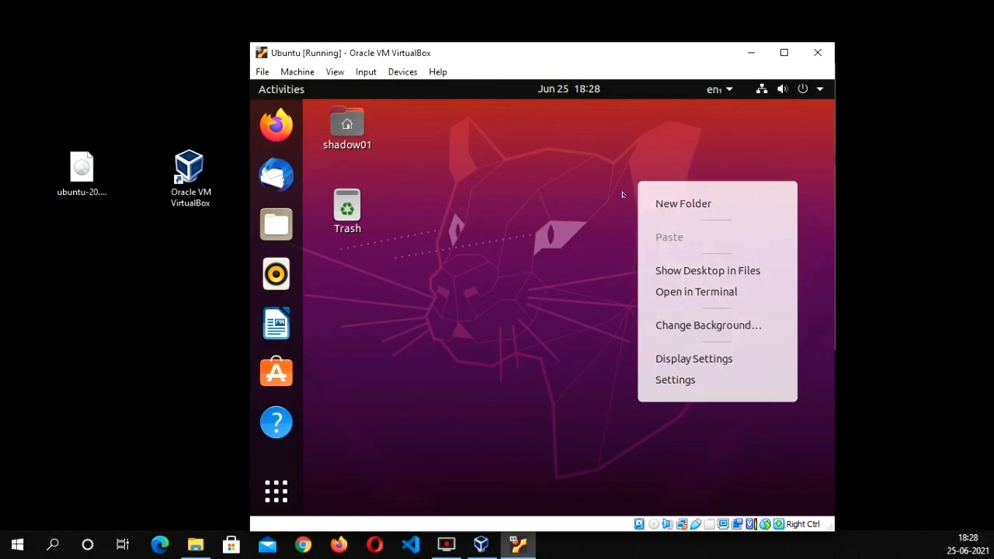